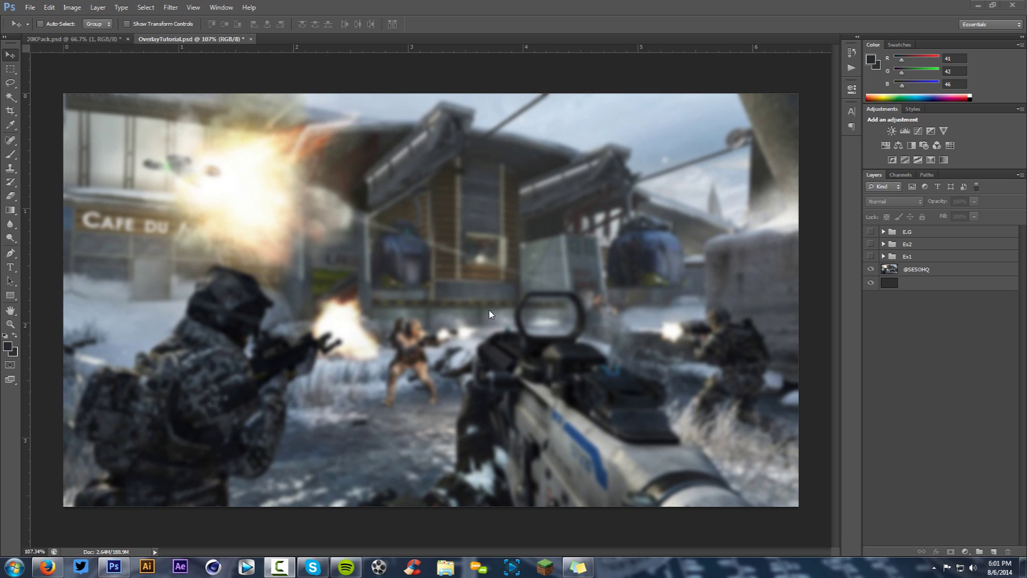
Step: Show and hide the Ex2 and Ex1 example overlays one at a time to review their designs
{"action": "left_click", "coordinate": [870, 244]}
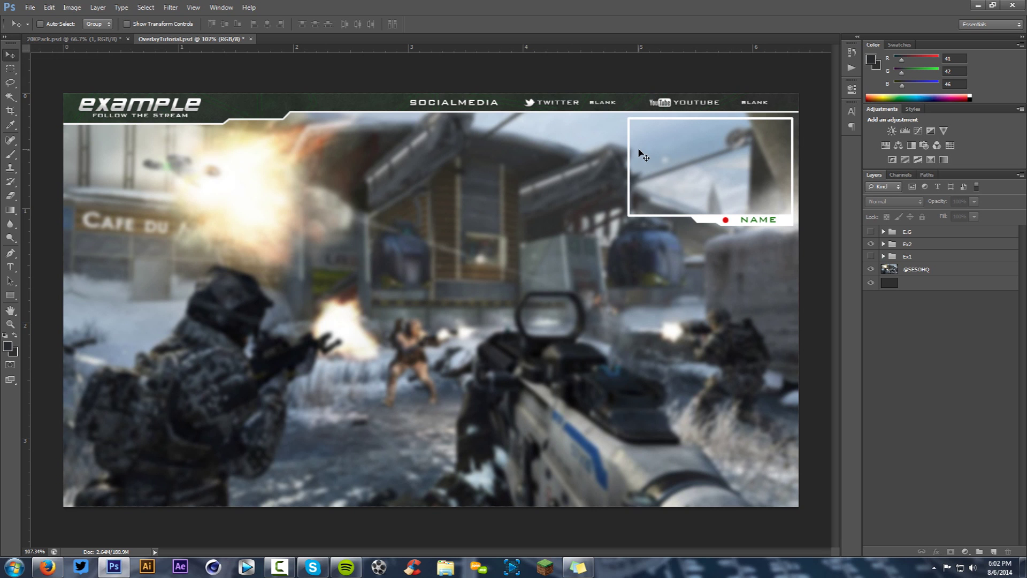
{"action": "left_click", "coordinate": [871, 244]}
{"action": "left_click", "coordinate": [870, 256]}
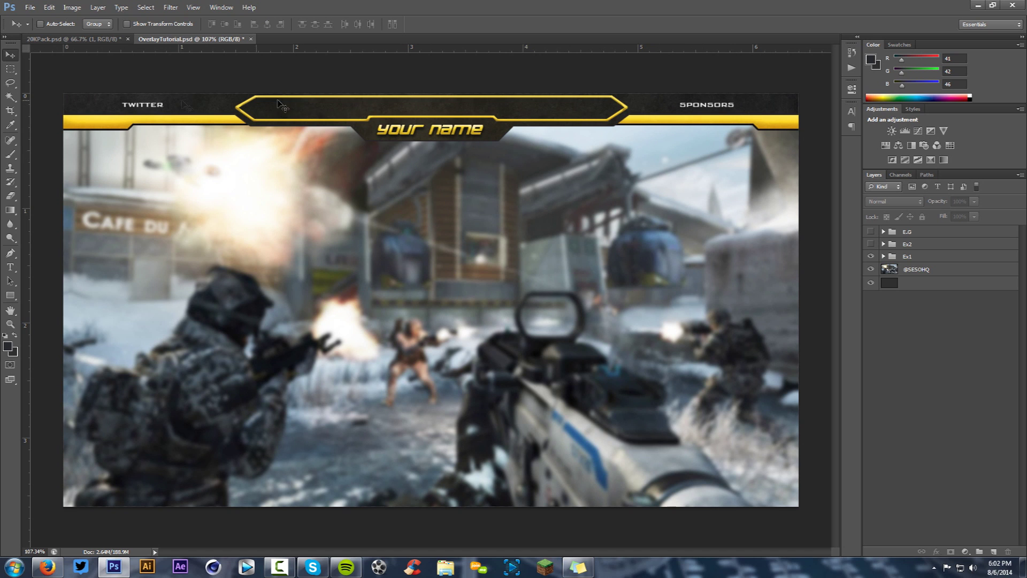
{"action": "left_click", "coordinate": [870, 257]}
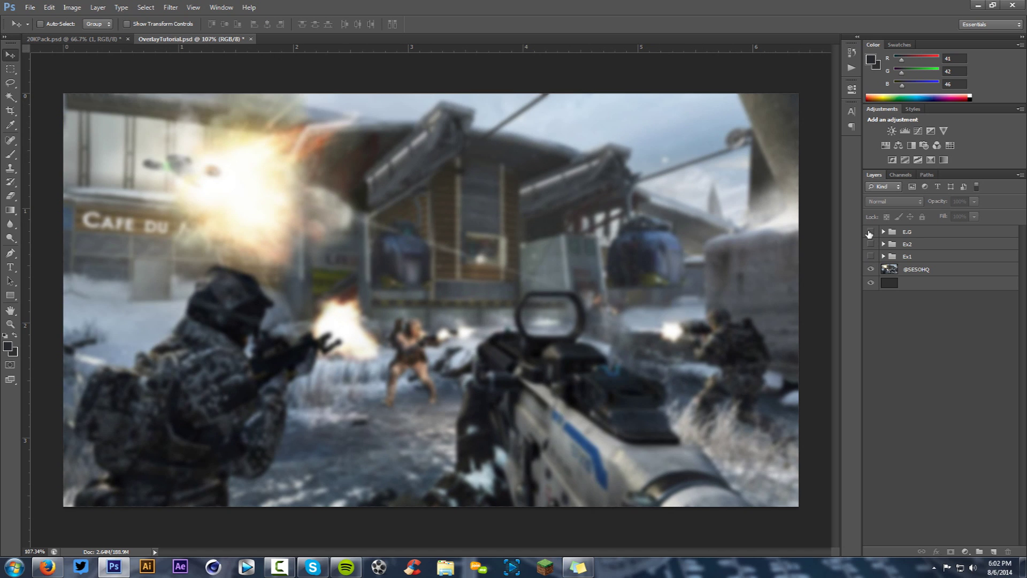
Step: Show the E.G group, compare the League-of-Legends screenshot with and without its EX1 overlay, and hide the group again
{"action": "left_click", "coordinate": [871, 231]}
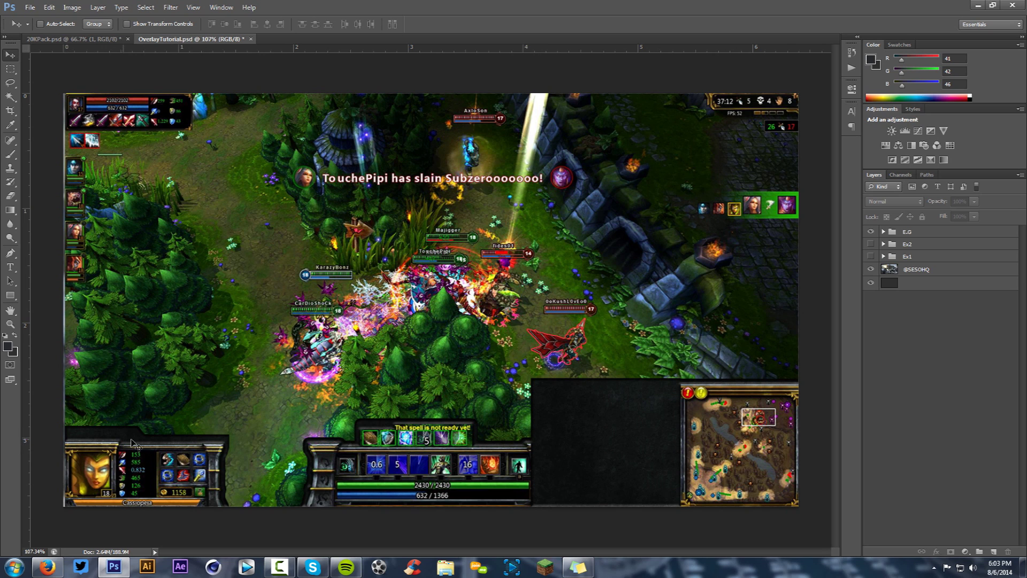
{"action": "left_click", "coordinate": [883, 231]}
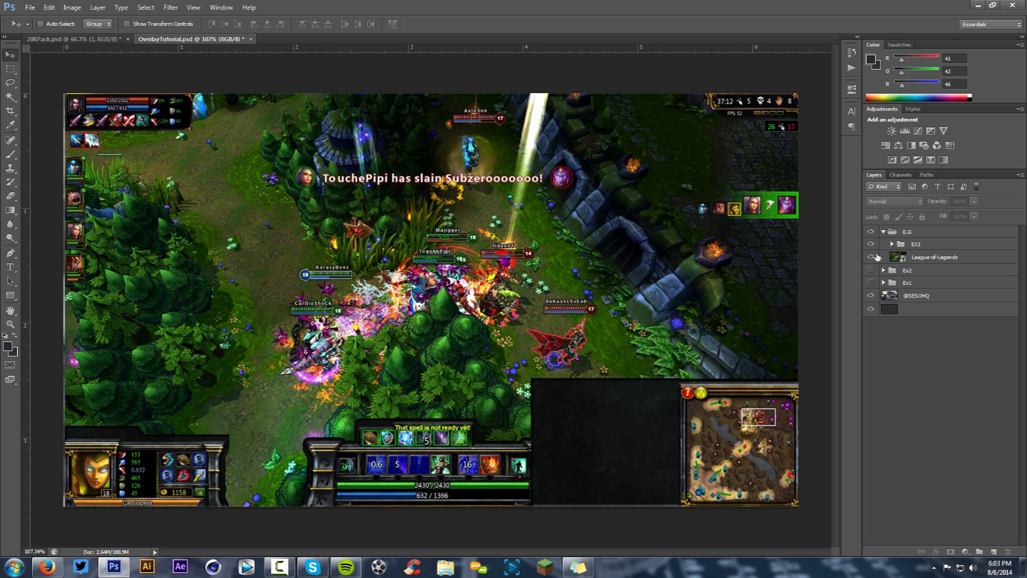
{"action": "left_click", "coordinate": [871, 256]}
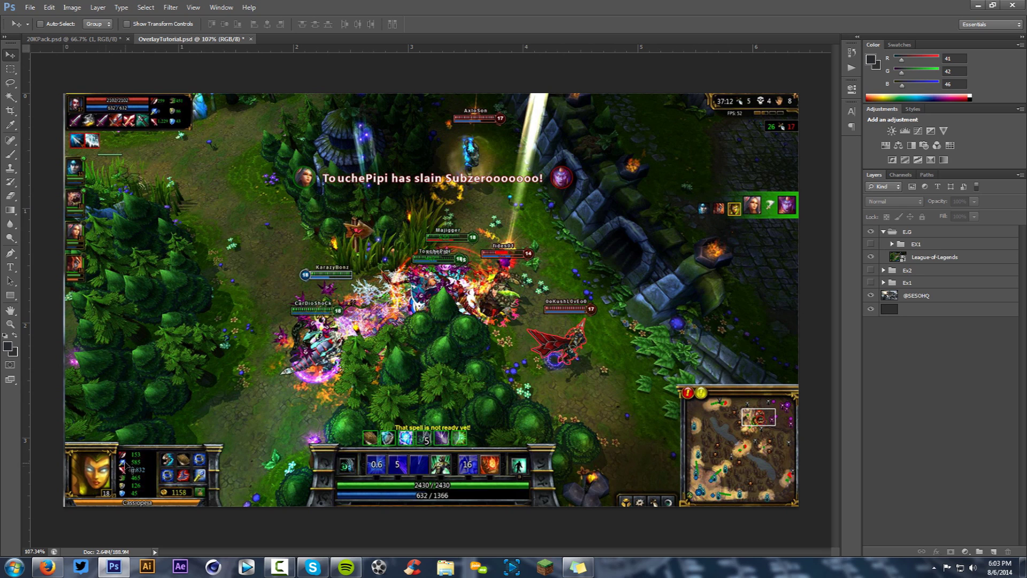
{"action": "left_click", "coordinate": [871, 244]}
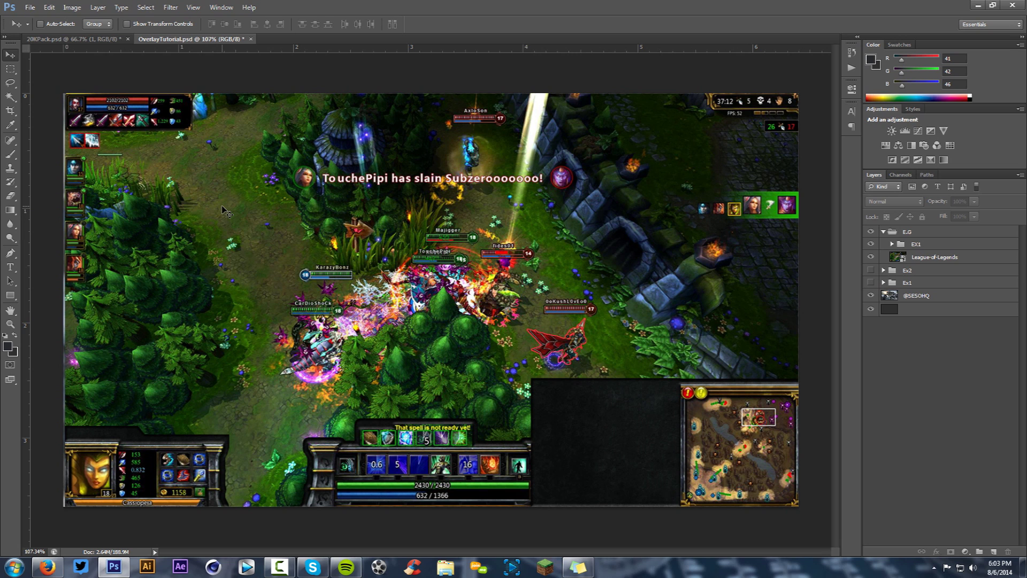
{"action": "left_click", "coordinate": [883, 232]}
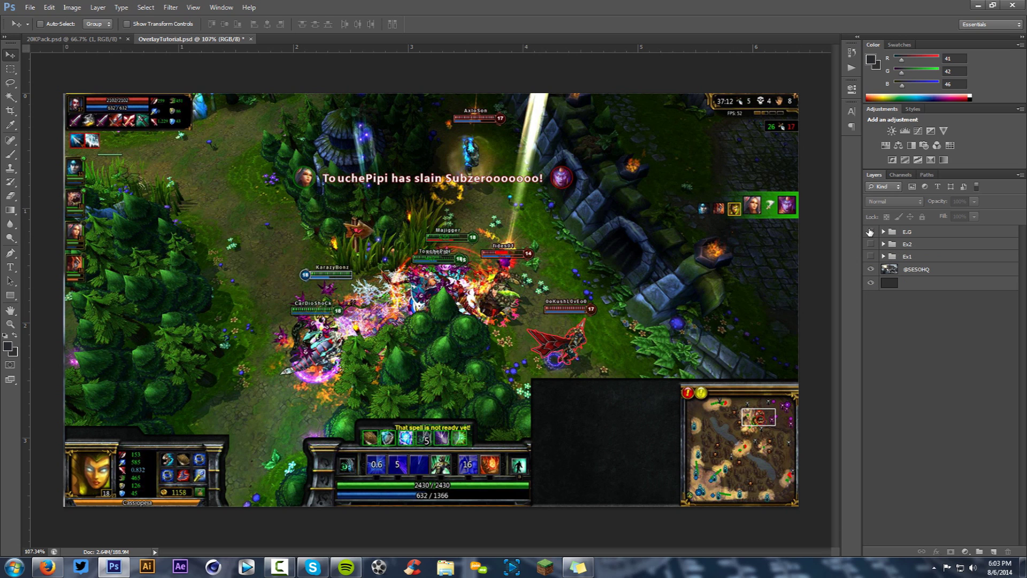
{"action": "left_click", "coordinate": [870, 231]}
Step: Add a new layer above the E.G group and select a thin rectangular strip across the full top edge of the canvas
{"action": "left_click", "coordinate": [938, 234]}
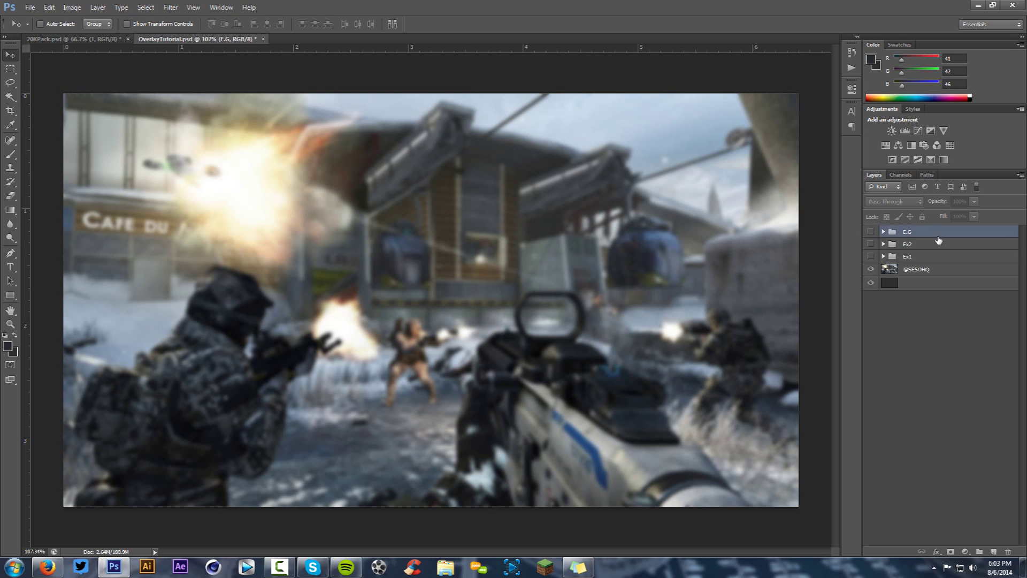
{"action": "left_click", "coordinate": [993, 552]}
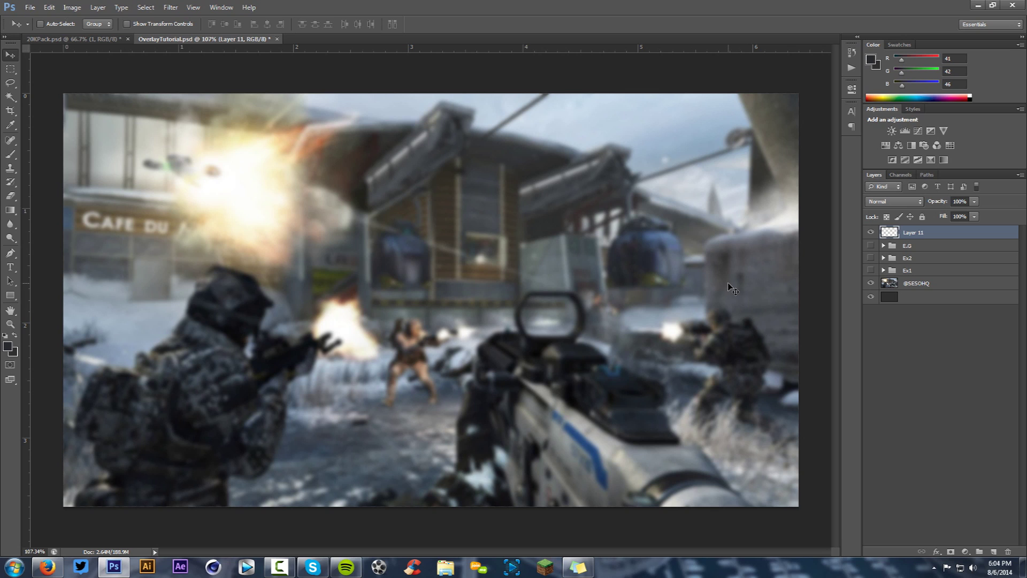
{"action": "key", "text": "m"}
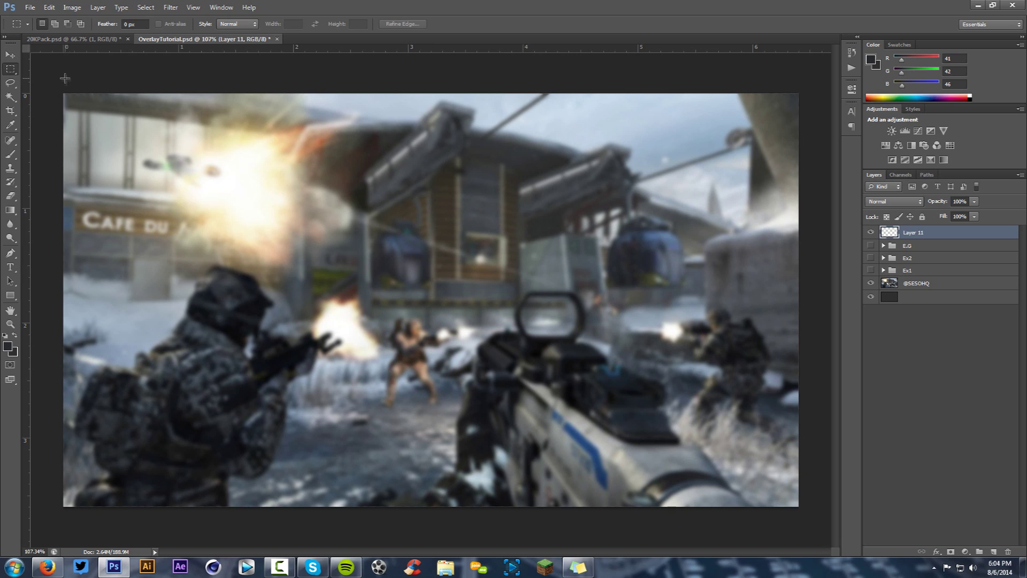
{"action": "left_click_drag", "start_coordinate": [64, 94], "coordinate": [797, 113]}
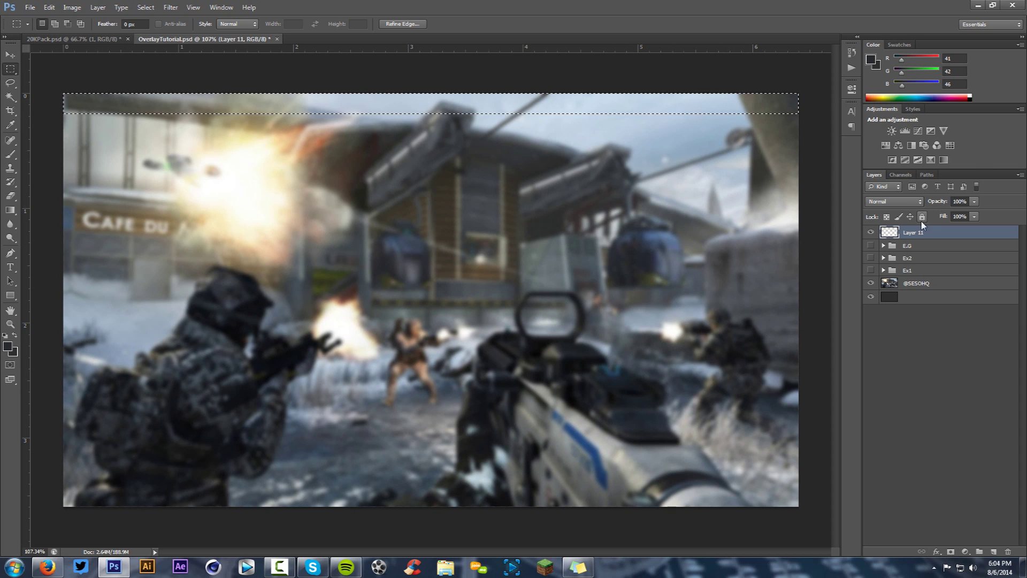
Step: Fill the selected strip with the colour 202124 at 100% opacity and deselect it
{"action": "right_click", "coordinate": [391, 197]}
{"action": "left_click", "coordinate": [416, 351]}
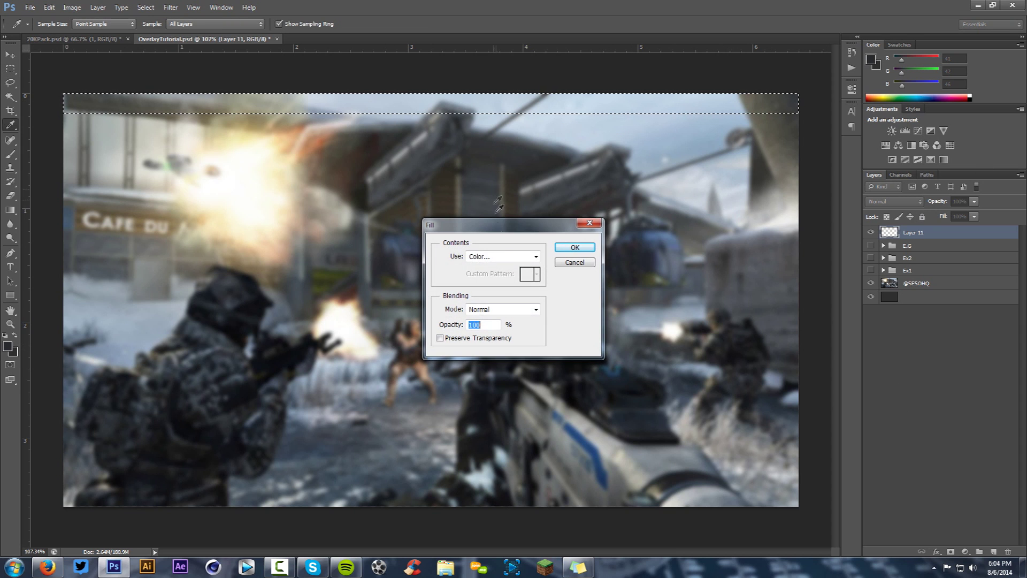
{"action": "left_click", "coordinate": [494, 258]}
{"action": "left_click", "coordinate": [479, 280]}
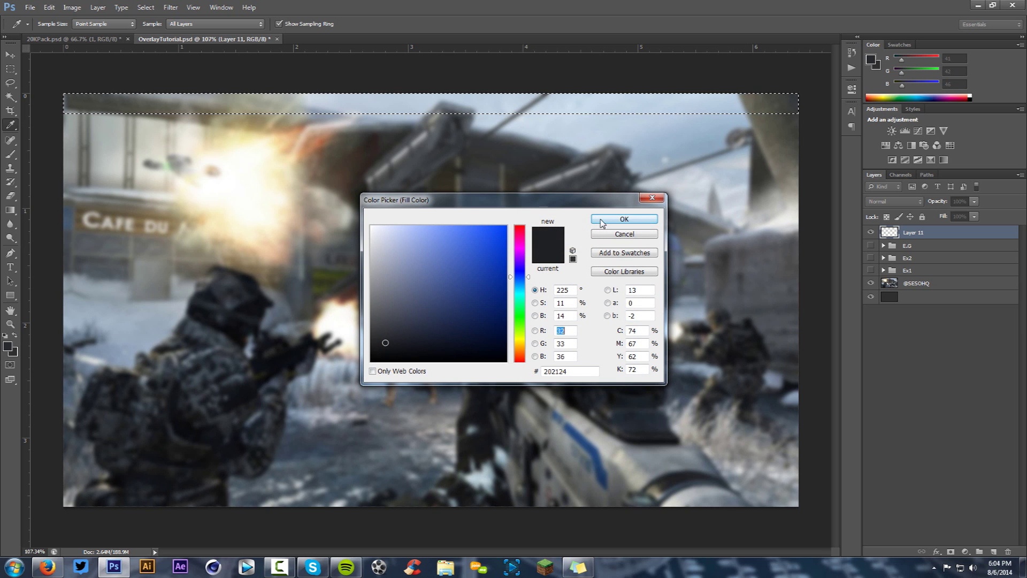
{"action": "left_click", "coordinate": [624, 218]}
{"action": "left_click", "coordinate": [574, 247]}
{"action": "right_click", "coordinate": [509, 156]}
{"action": "left_click", "coordinate": [541, 162]}
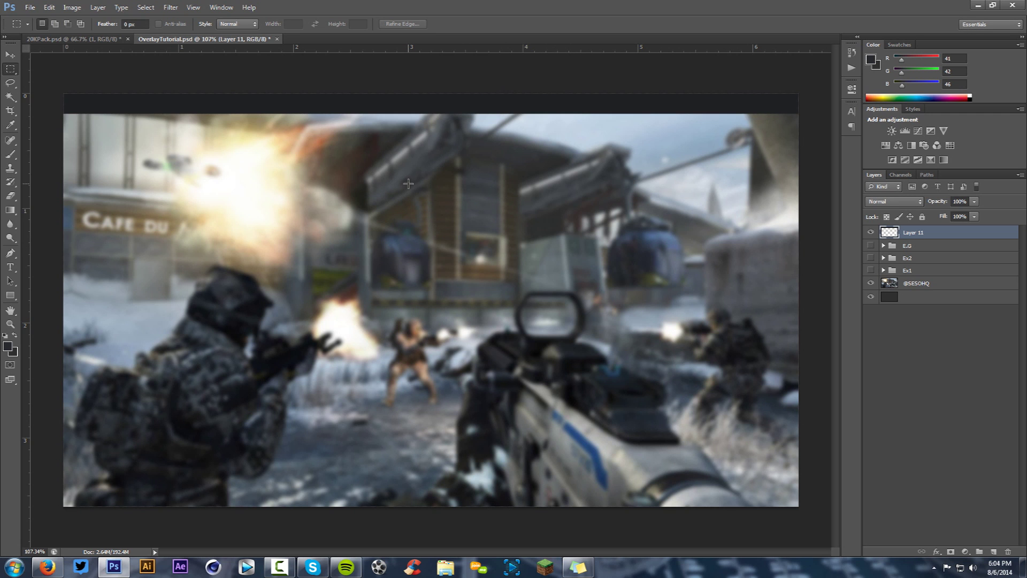
Step: Hide the strip layer and review the Ex2 and Ex1 example overlays again, leaving both hidden
{"action": "scroll", "coordinate": [512, 113], "scroll_direction": "up", "scroll_amount": 2}
{"action": "scroll", "coordinate": [512, 113], "scroll_direction": "down", "scroll_amount": 2}
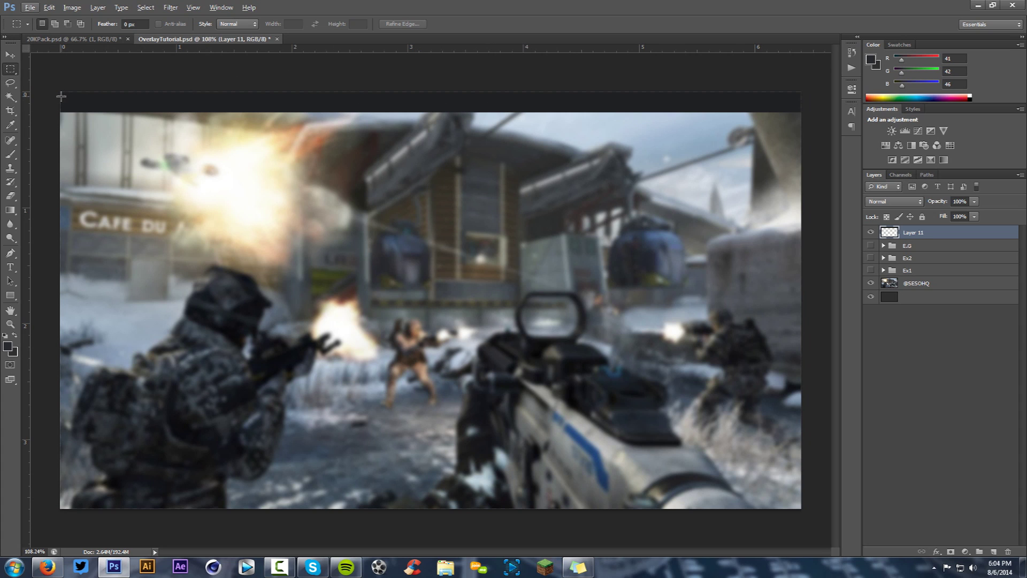
{"action": "left_click", "coordinate": [870, 232]}
{"action": "left_click", "coordinate": [870, 245]}
{"action": "left_click", "coordinate": [871, 245]}
{"action": "left_click", "coordinate": [870, 258]}
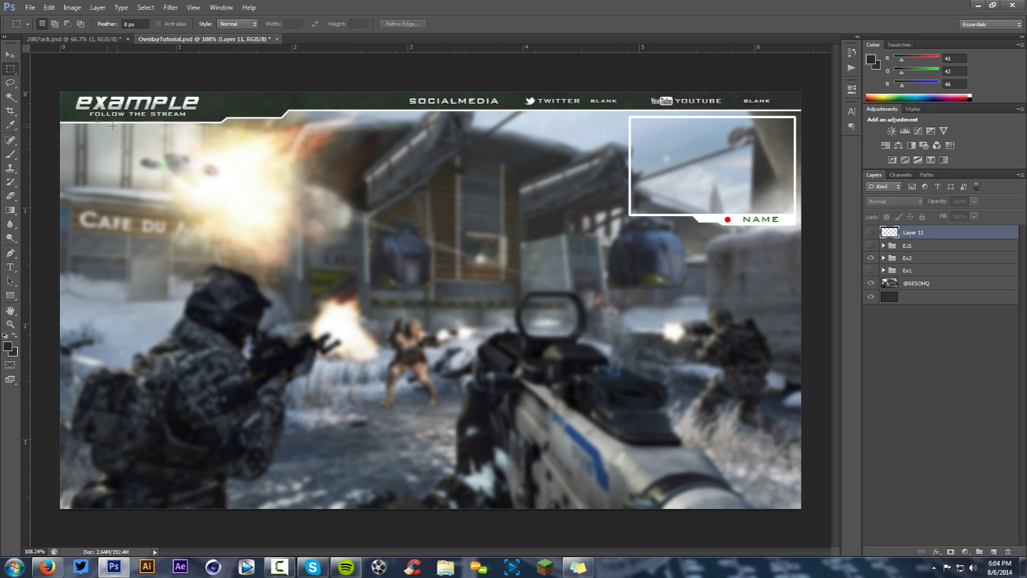
{"action": "left_click", "coordinate": [870, 270]}
{"action": "left_click", "coordinate": [871, 257]}
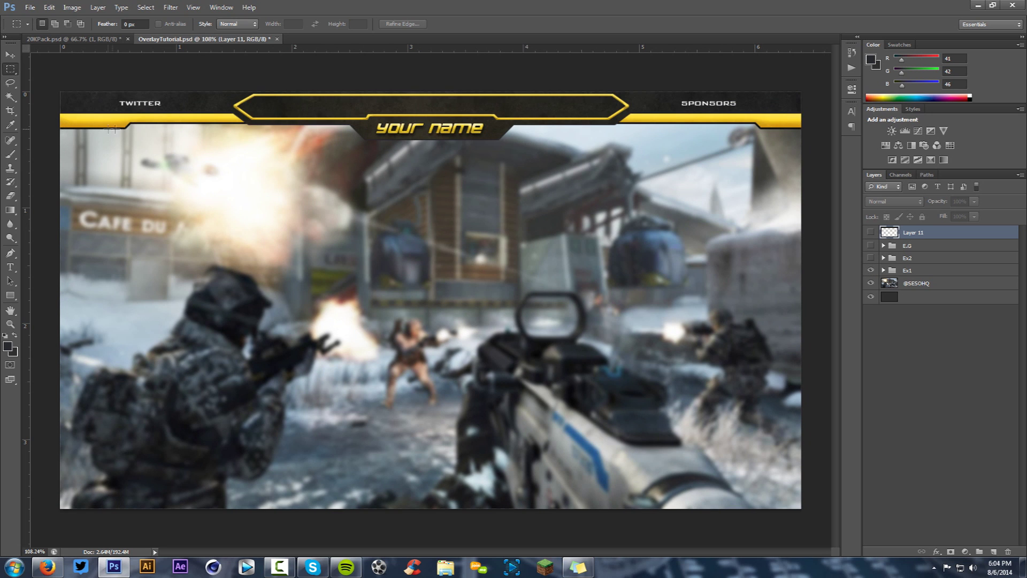
{"action": "left_click", "coordinate": [871, 269]}
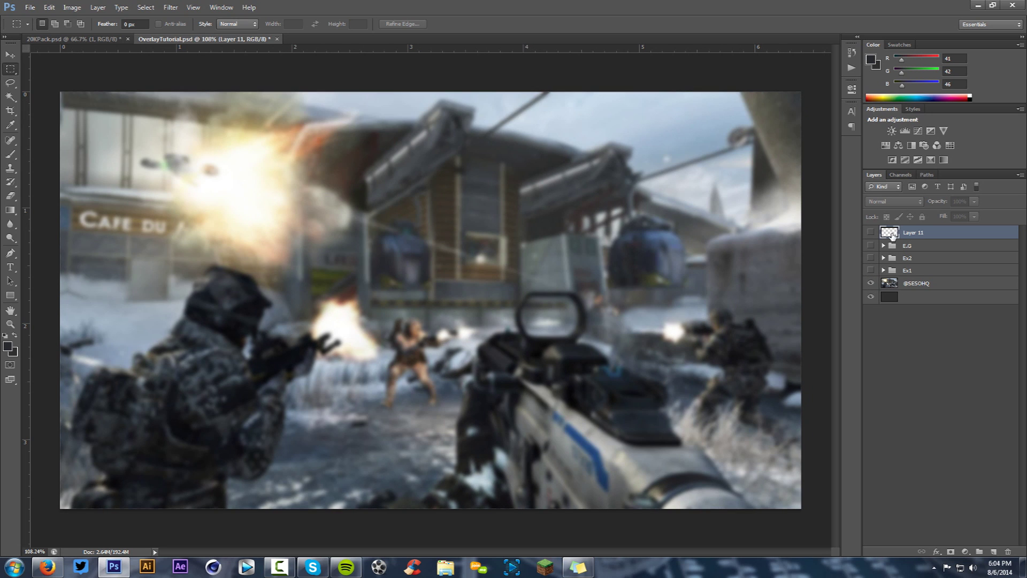
Step: Delete the filled strip layer and add a new blank layer above the E.G group
{"action": "left_click", "coordinate": [871, 233]}
{"action": "left_click", "coordinate": [871, 232]}
{"action": "key", "text": "Delete"}
{"action": "left_click", "coordinate": [993, 551]}
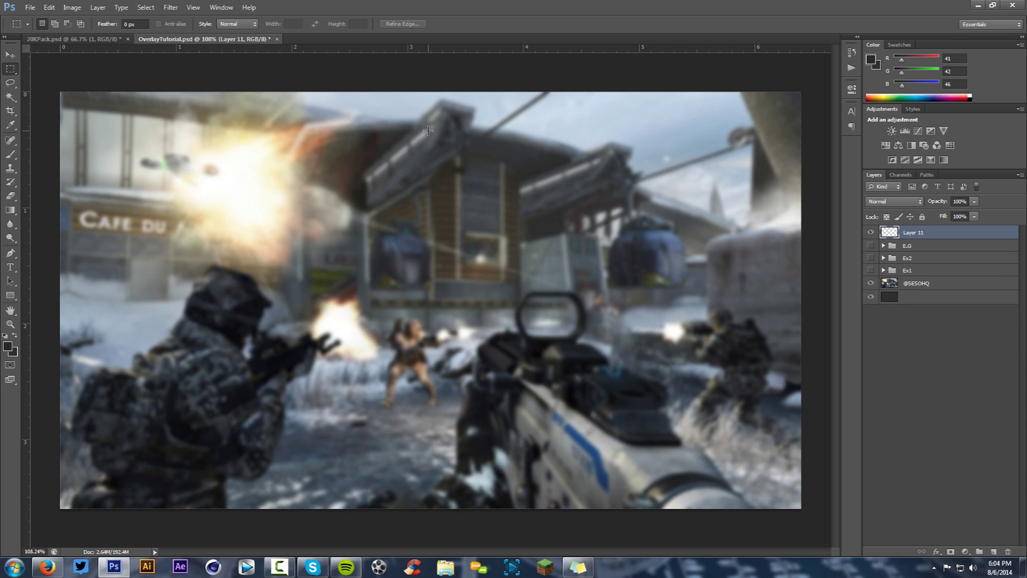
Step: Create a blank 1280 x 720 pixel RGB document with a white background and close it
{"action": "left_click", "coordinate": [30, 8]}
{"action": "left_click", "coordinate": [33, 16]}
{"action": "left_click_drag", "start_coordinate": [469, 194], "coordinate": [407, 158]}
{"action": "left_click_drag", "start_coordinate": [420, 219], "coordinate": [401, 219]}
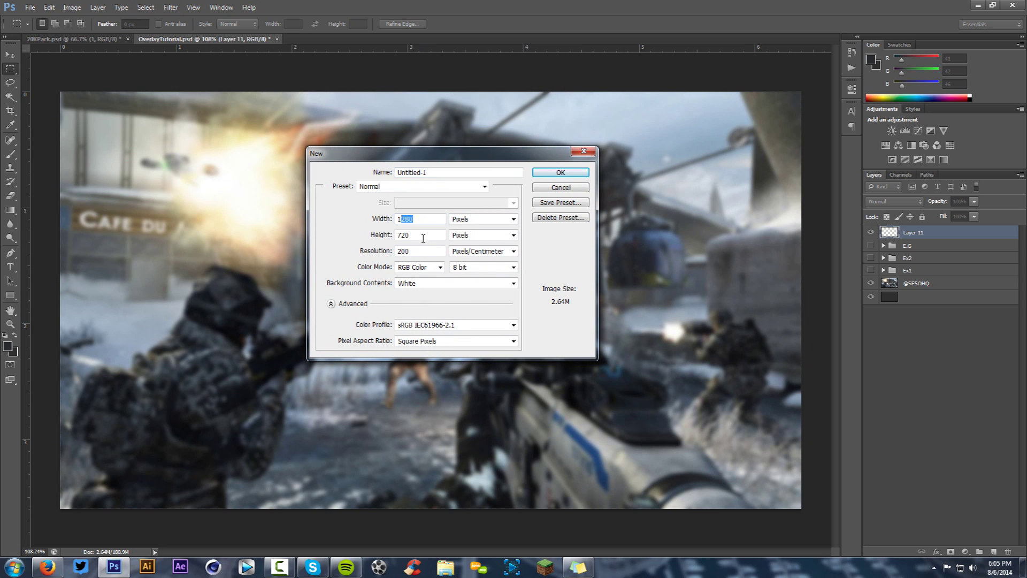
{"action": "key", "text": "Tab"}
{"action": "key", "text": "shift+Tab"}
{"action": "key", "text": "Tab"}
{"action": "left_click", "coordinate": [563, 174]}
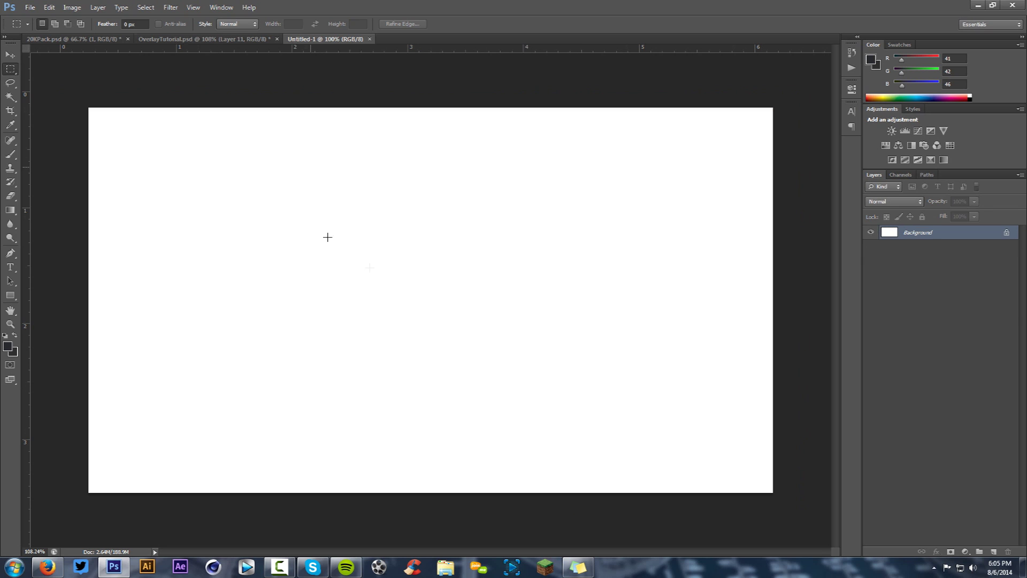
{"action": "left_click", "coordinate": [370, 39]}
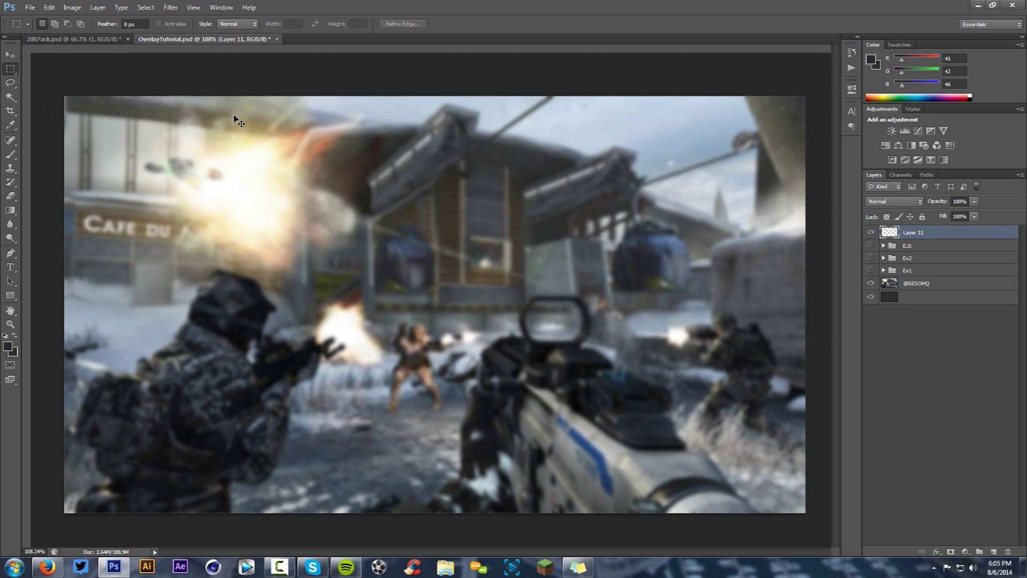
Step: Place a vertical guide at the canvas centre and draw a closed Pen path with a stepped lower edge over the top-left half
{"action": "left_click_drag", "start_coordinate": [25, 113], "coordinate": [433, 154]}
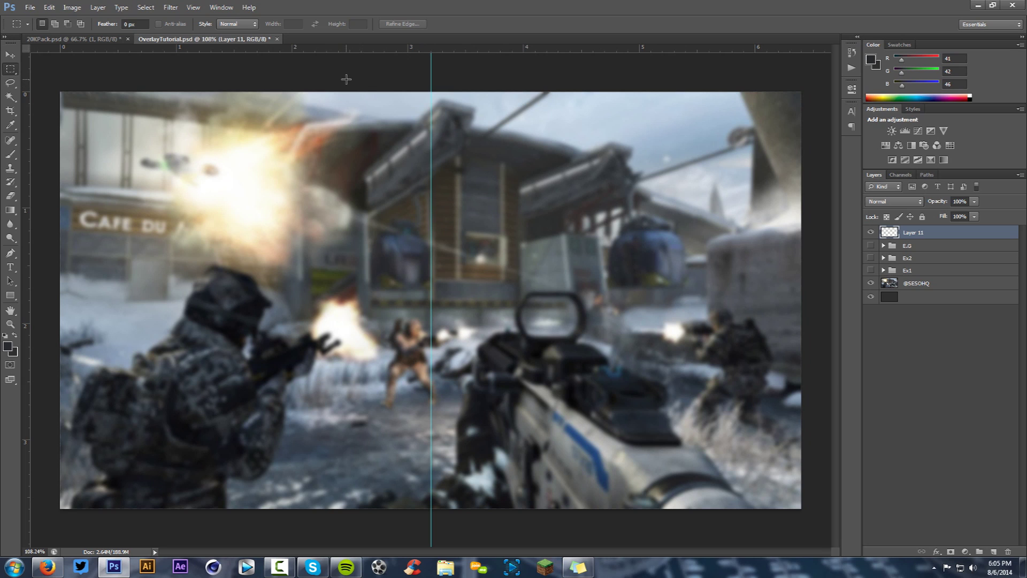
{"action": "key", "text": "p"}
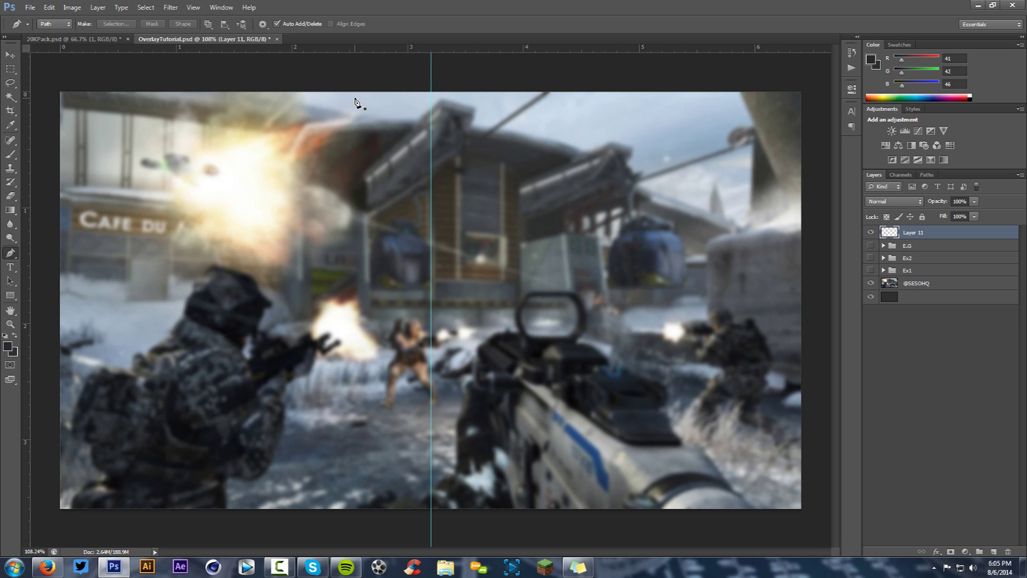
{"action": "left_click", "coordinate": [55, 116]}
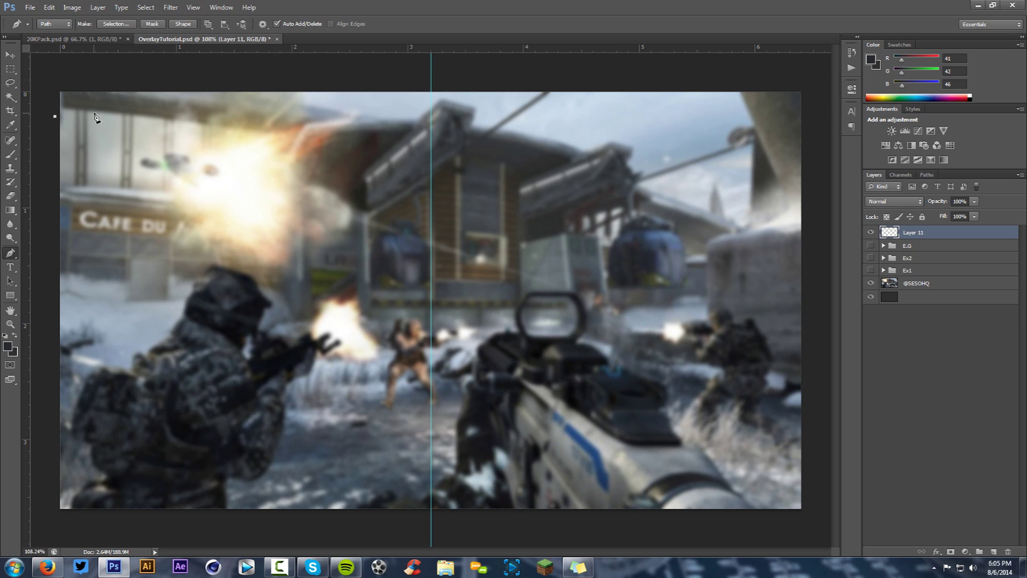
{"action": "left_click", "coordinate": [180, 116]}
{"action": "left_click", "coordinate": [309, 126]}
{"action": "key", "text": "ctrl+z"}
{"action": "left_click", "coordinate": [284, 125]}
{"action": "left_click", "coordinate": [290, 130]}
{"action": "left_click", "coordinate": [431, 134]}
{"action": "left_click", "coordinate": [431, 77]}
{"action": "left_click", "coordinate": [52, 67]}
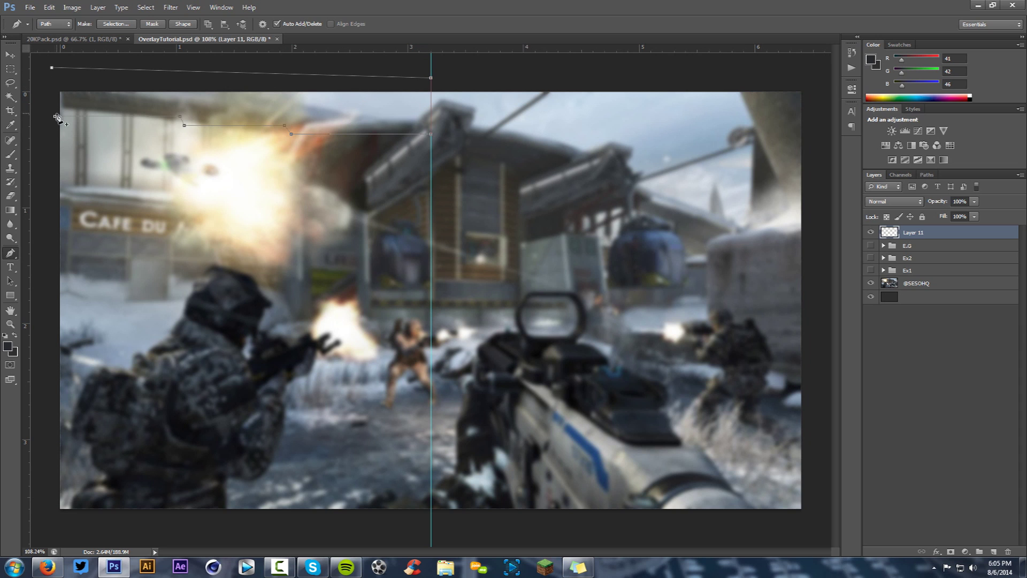
{"action": "left_click", "coordinate": [56, 118]}
Step: Fill the stepped path with a dark grey custom colour at 100% opacity and delete the path
{"action": "right_click", "coordinate": [540, 207]}
{"action": "left_click", "coordinate": [570, 269]}
{"action": "left_click", "coordinate": [496, 239]}
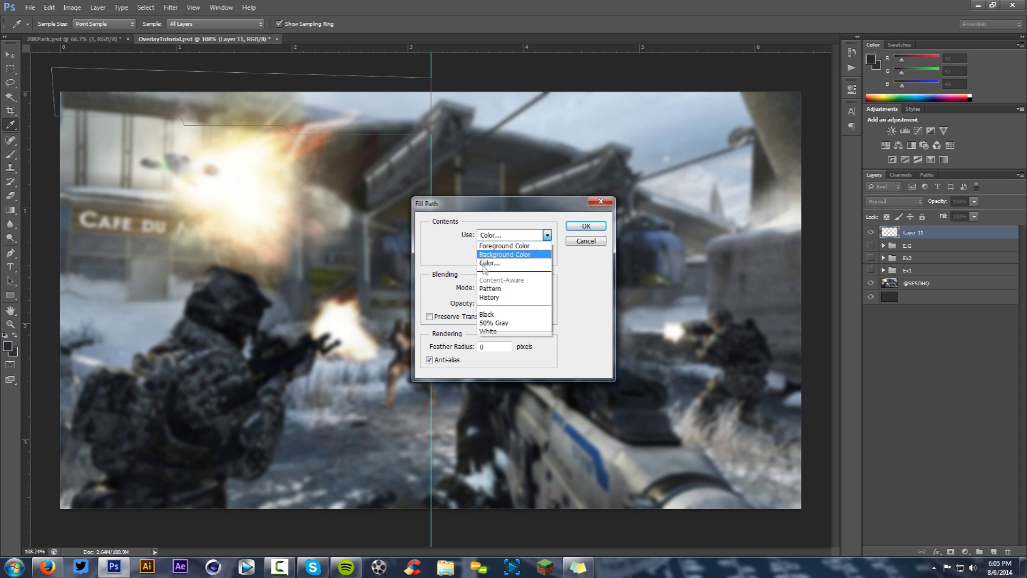
{"action": "left_click", "coordinate": [497, 251]}
{"action": "left_click", "coordinate": [623, 219]}
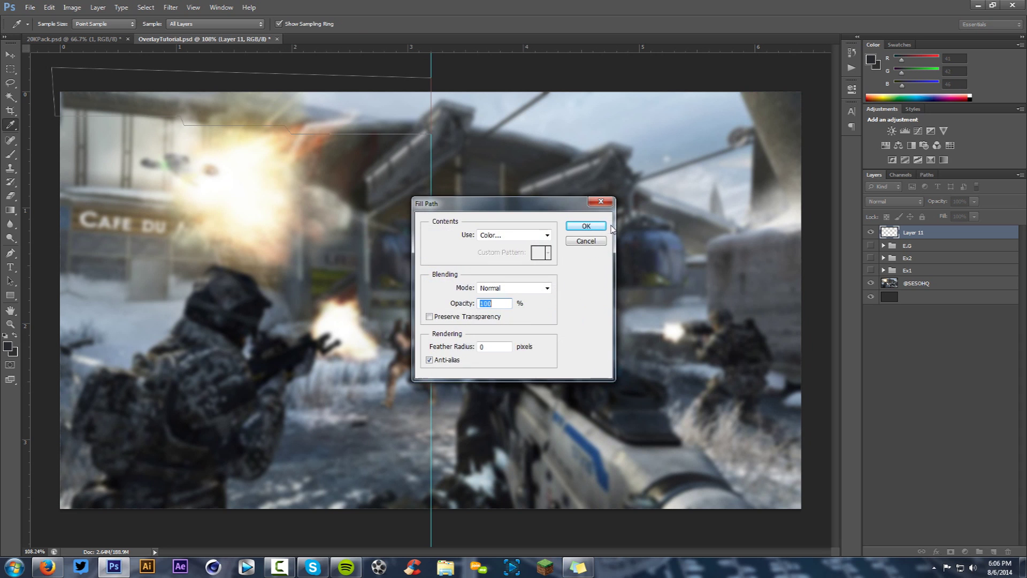
{"action": "left_click", "coordinate": [598, 224]}
{"action": "right_click", "coordinate": [515, 180]}
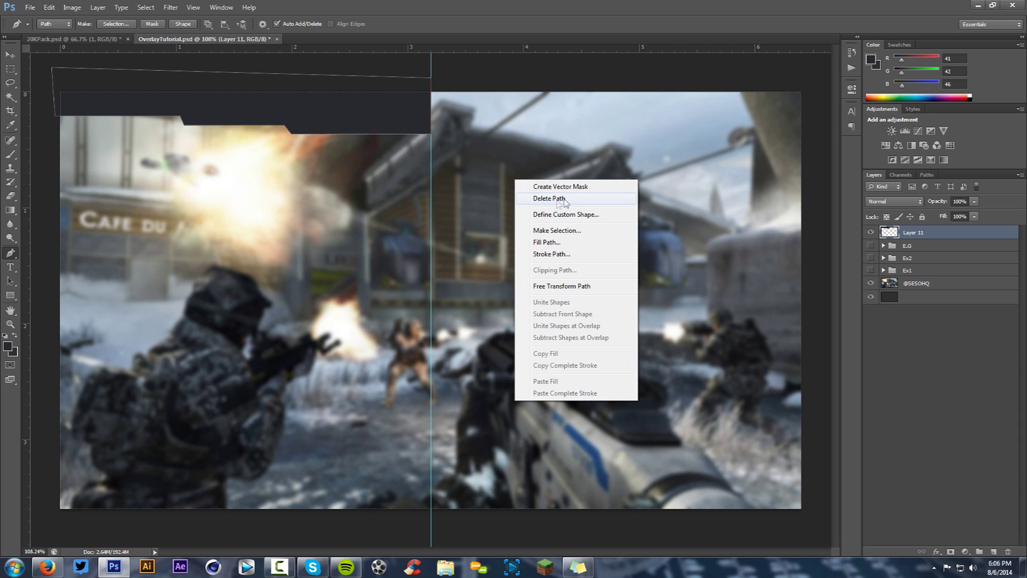
{"action": "left_click", "coordinate": [549, 200]}
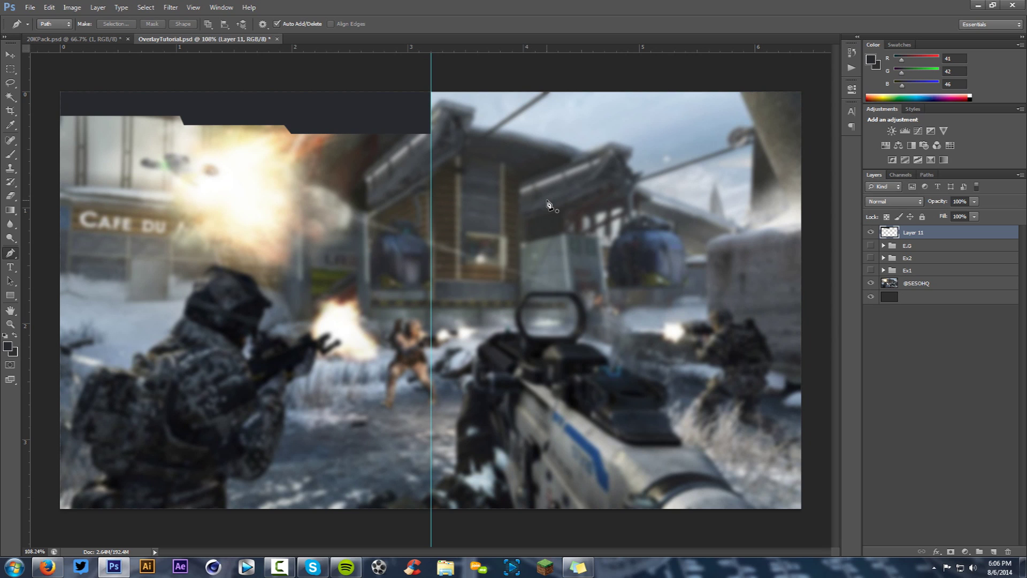
Step: Hide the guide and duplicate the stepped banner shape onto the right half of the canvas
{"action": "key", "text": "ctrl+semicolon"}
{"action": "key", "text": "v"}
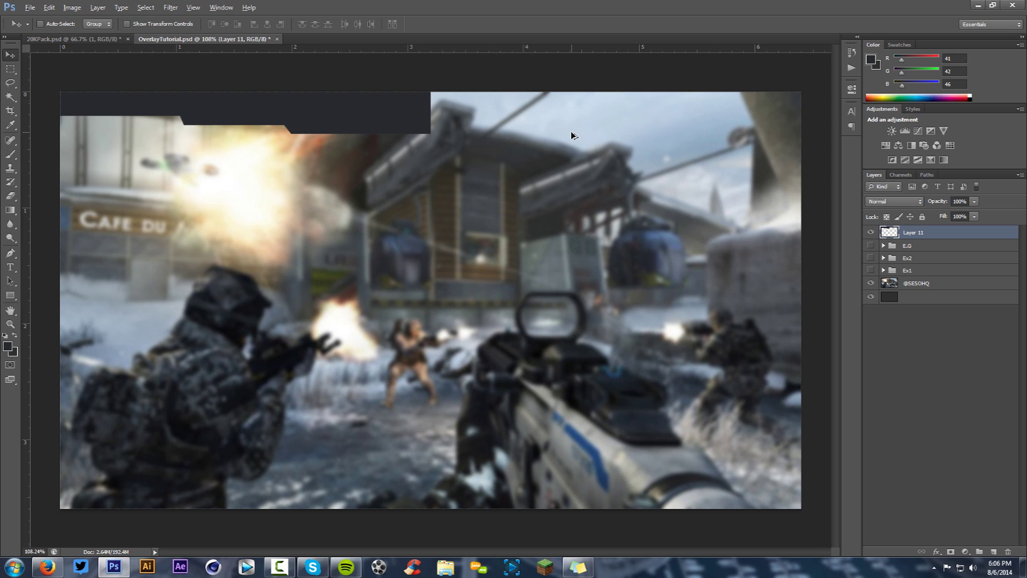
{"action": "left_click_drag", "start_coordinate": [306, 125], "coordinate": [652, 116]}
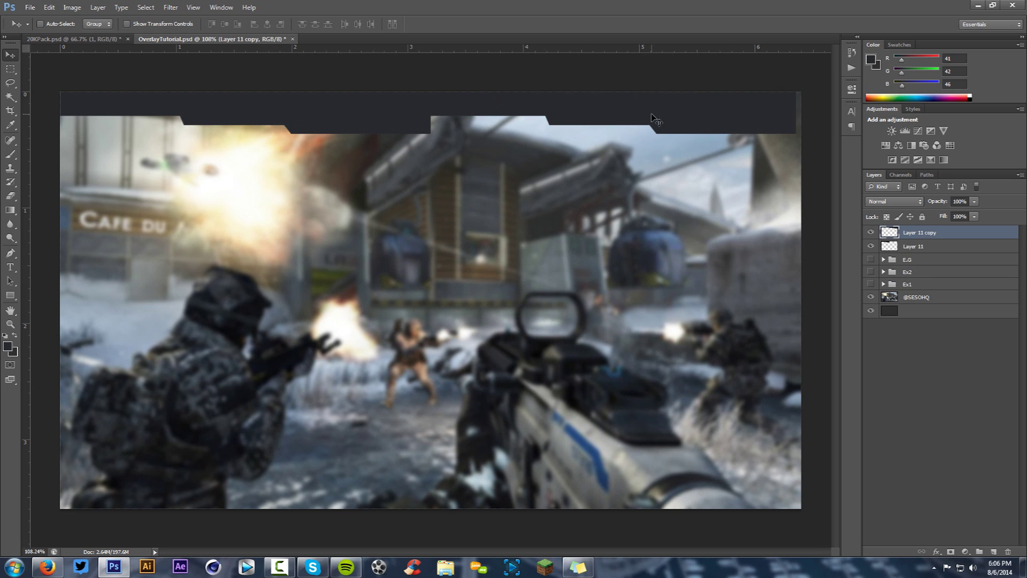
Step: Flip the copied banner half horizontally and move it flush with the canvas's right edge
{"action": "key", "text": "ctrl+t"}
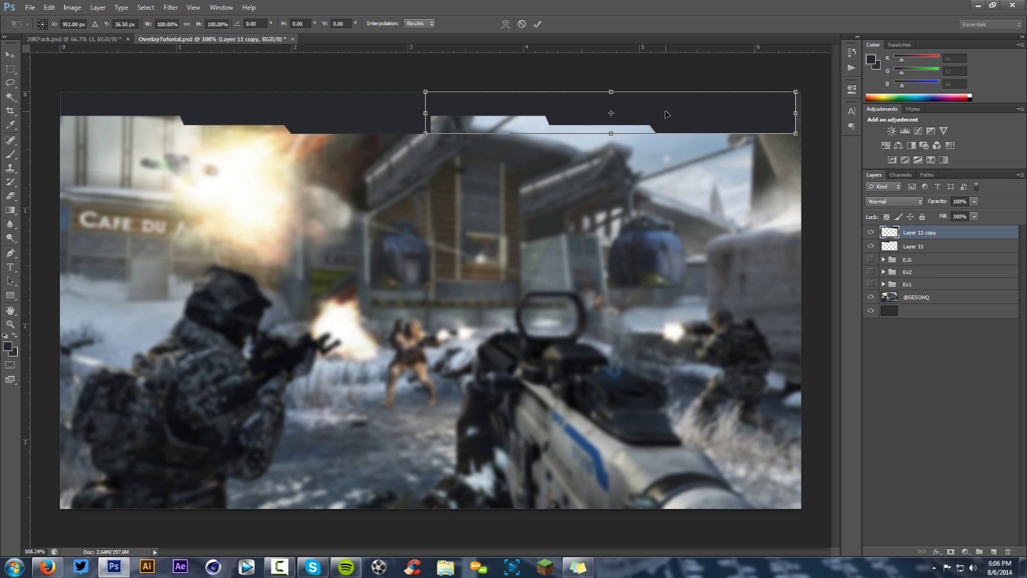
{"action": "right_click", "coordinate": [666, 114]}
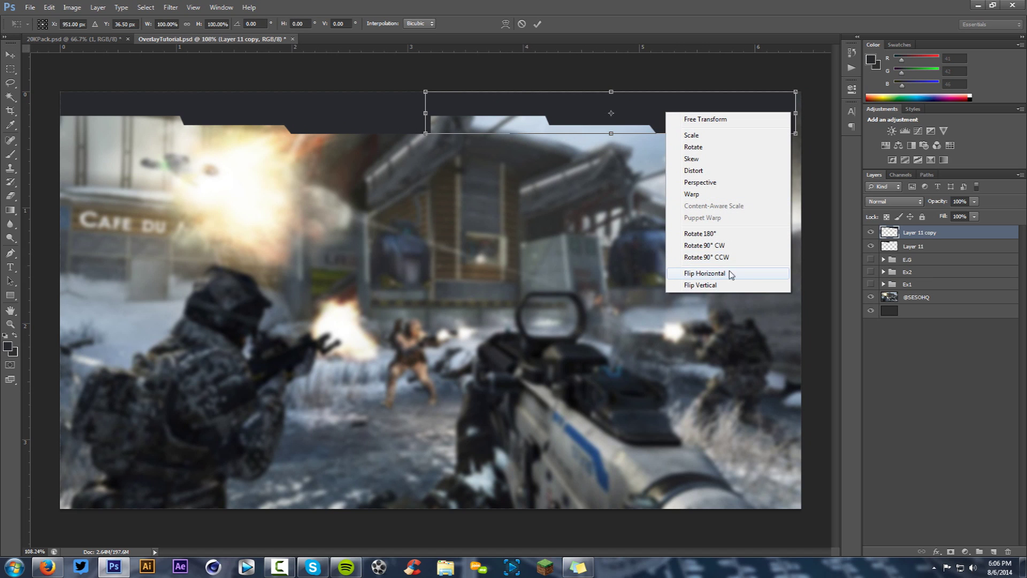
{"action": "left_click", "coordinate": [730, 274]}
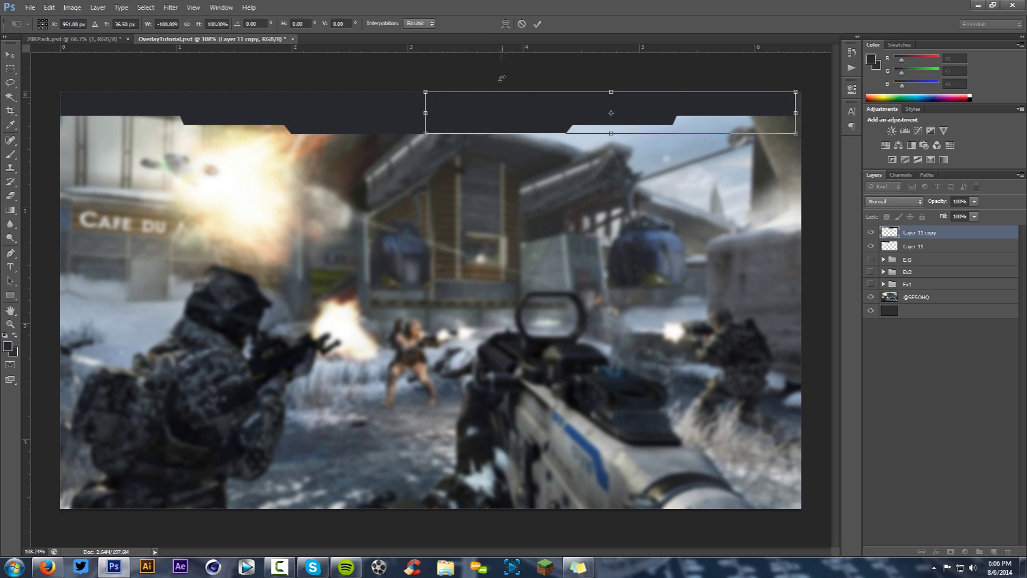
{"action": "left_click", "coordinate": [538, 24]}
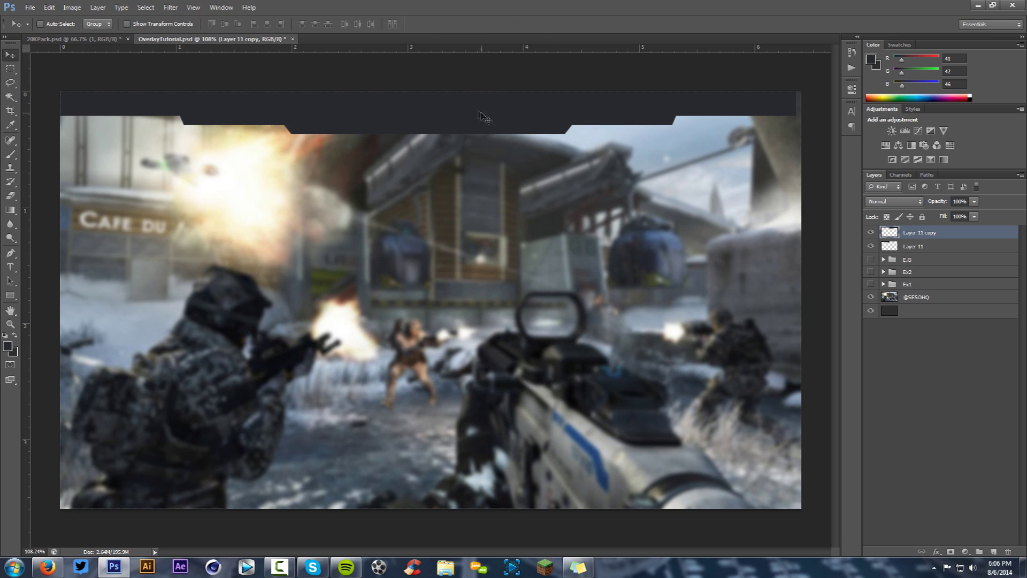
{"action": "mouse_move", "coordinate": [482, 113]}
{"action": "left_mouse_down"}
{"action": "mouse_move", "coordinate": [492, 111]}
{"action": "mouse_move", "coordinate": [480, 113]}
{"action": "left_mouse_up"}
{"action": "scroll", "coordinate": [555, 139], "scroll_direction": "up", "scroll_amount": 2}
{"action": "scroll", "coordinate": [410, 175], "scroll_direction": "down", "scroll_amount": 2}
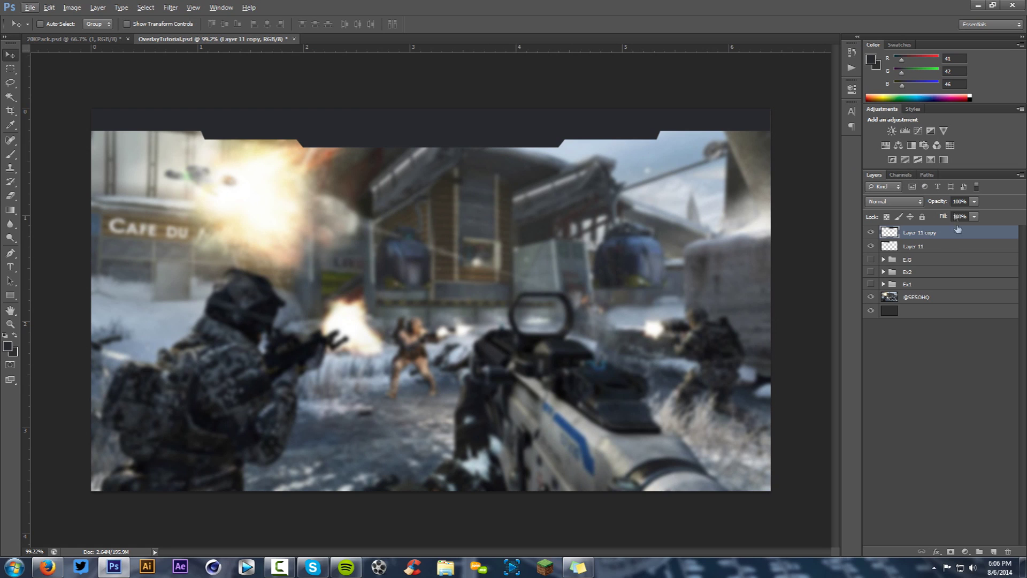
Step: Merge the two banner halves into one layer and nudge the banner upward to make it slimmer
{"action": "left_click", "coordinate": [941, 245], "text": "shift"}
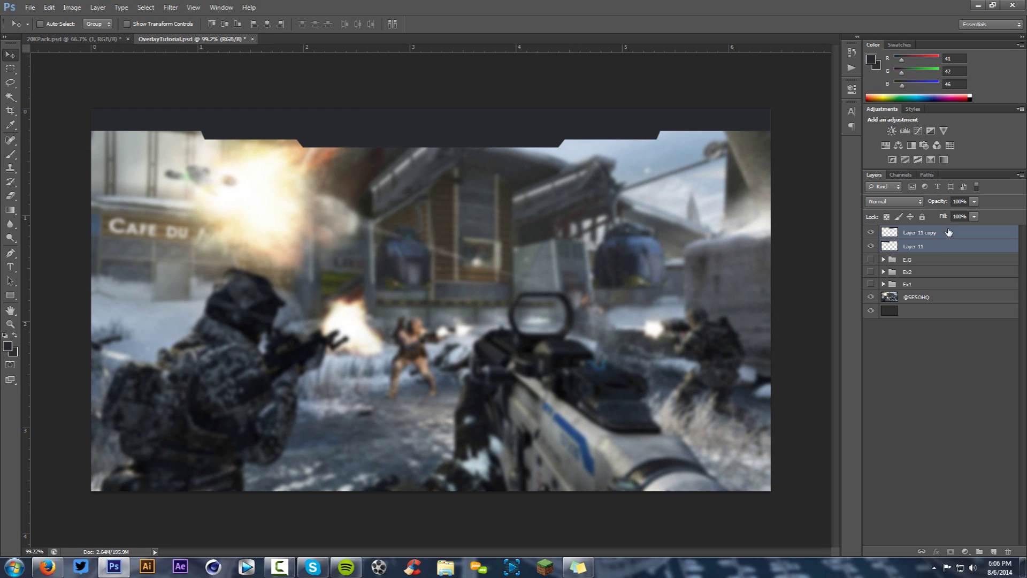
{"action": "key", "text": "ctrl+e"}
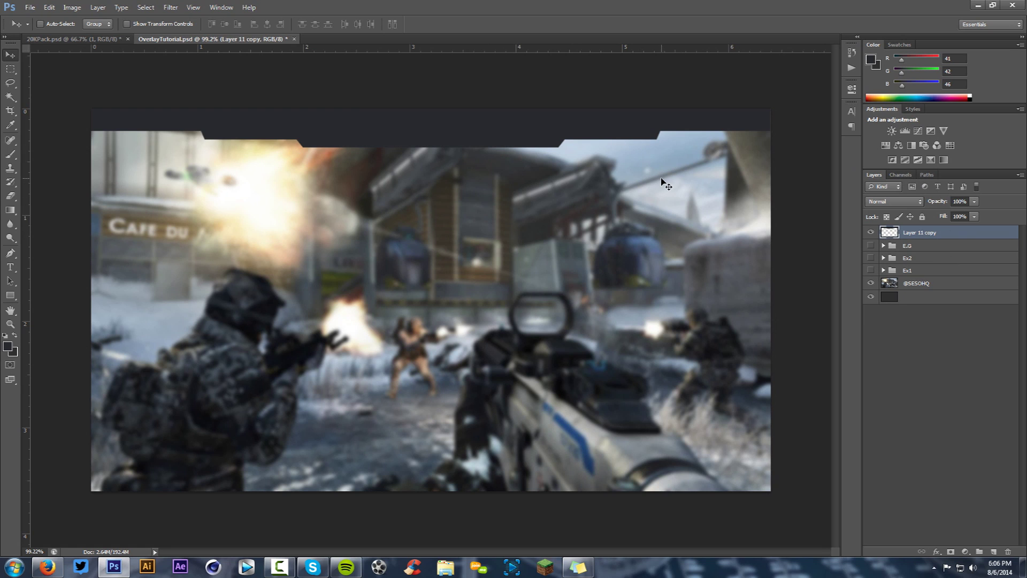
{"action": "key", "text": "Up"}
{"action": "key", "text": "Up"}
{"action": "key", "text": "Up"}
{"action": "key", "text": "Up"}
{"action": "key", "text": "Up"}
{"action": "key", "text": "Up"}
{"action": "key", "text": "Up"}
{"action": "key", "text": "Up"}
{"action": "key", "text": "Up"}
{"action": "key", "text": "Up"}
{"action": "key", "text": "Up"}
{"action": "key", "text": "Up"}
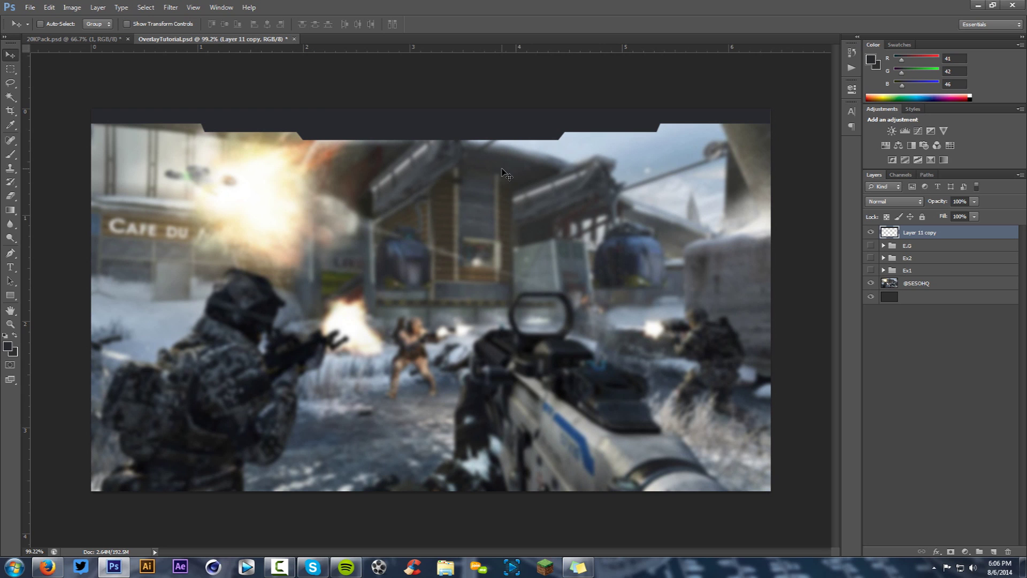
Step: Preview the Ex2 example group over the canvas and hide it again, leaving no horizontal guide in place
{"action": "left_click_drag", "start_coordinate": [345, 51], "coordinate": [644, 155]}
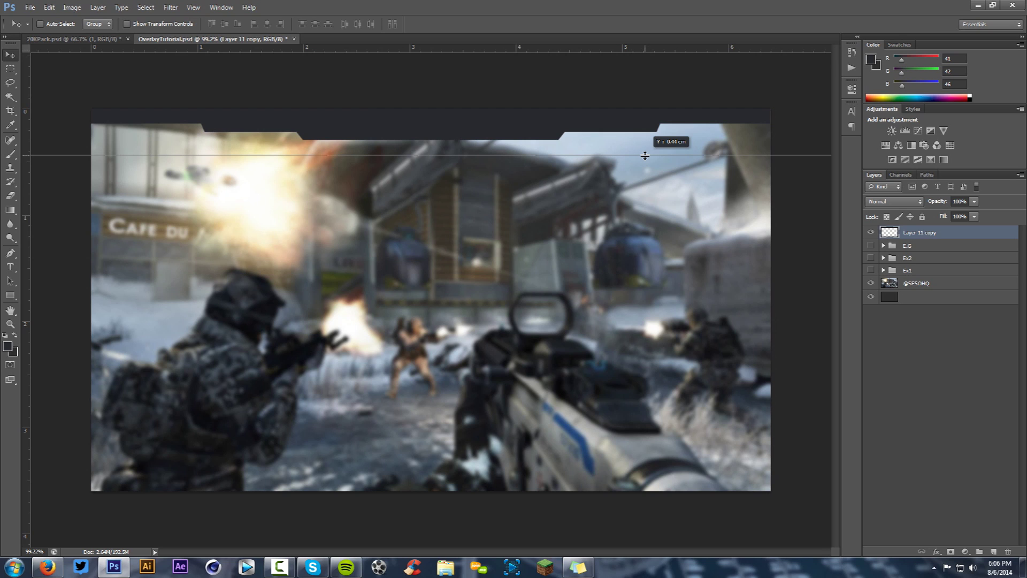
{"action": "left_click_drag", "start_coordinate": [644, 155], "coordinate": [569, 47]}
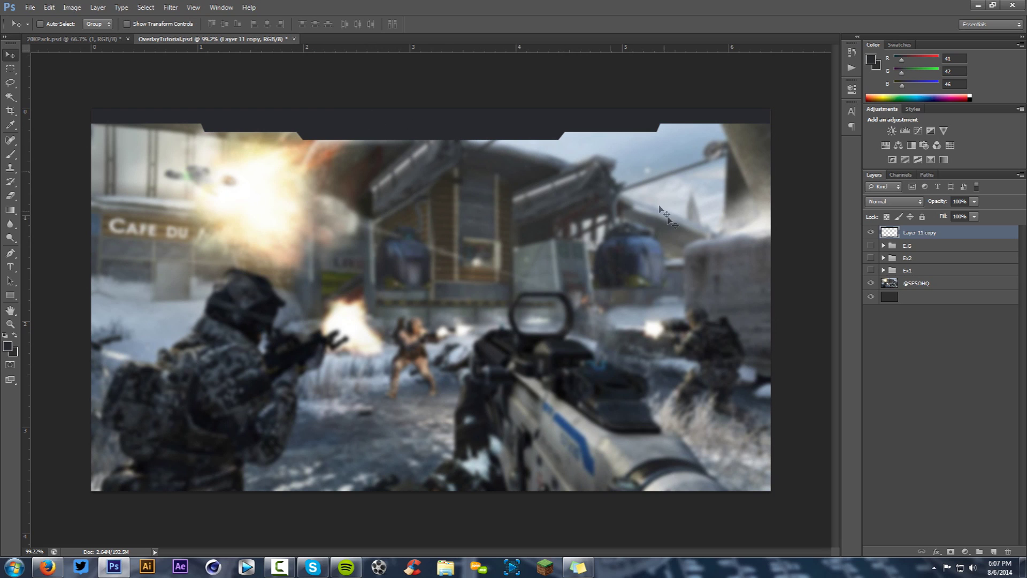
{"action": "left_click", "coordinate": [870, 257]}
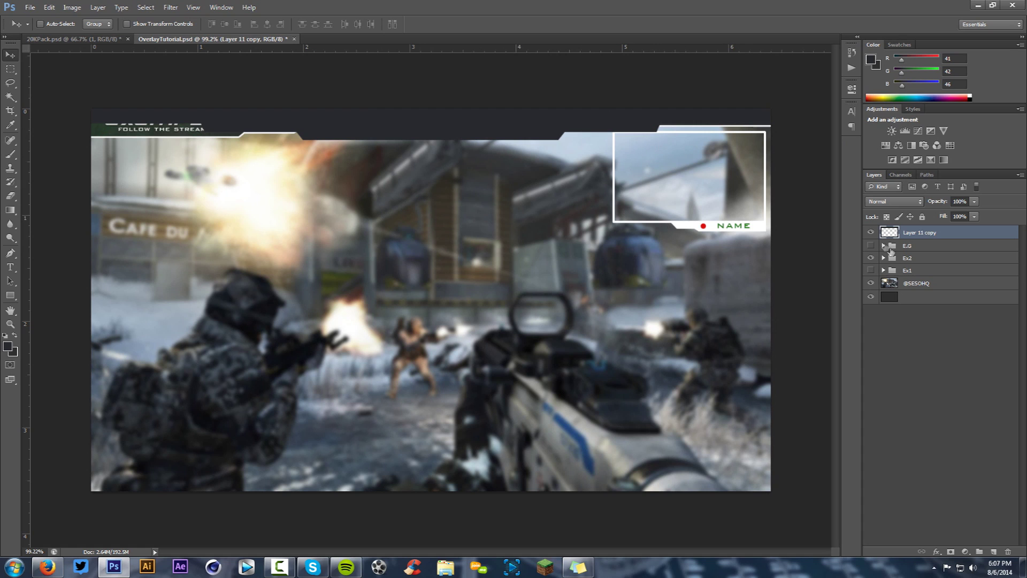
{"action": "left_click", "coordinate": [871, 258]}
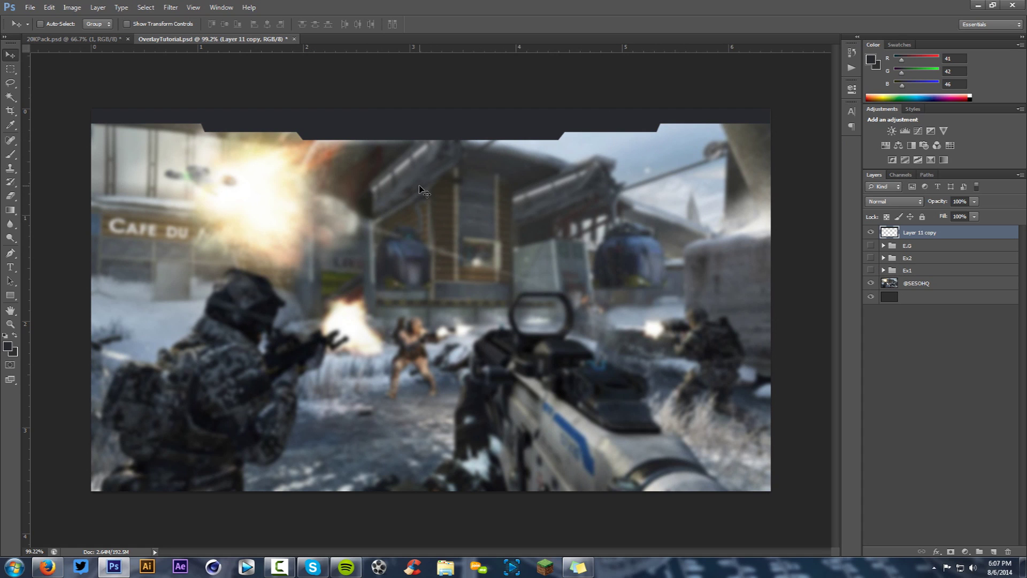
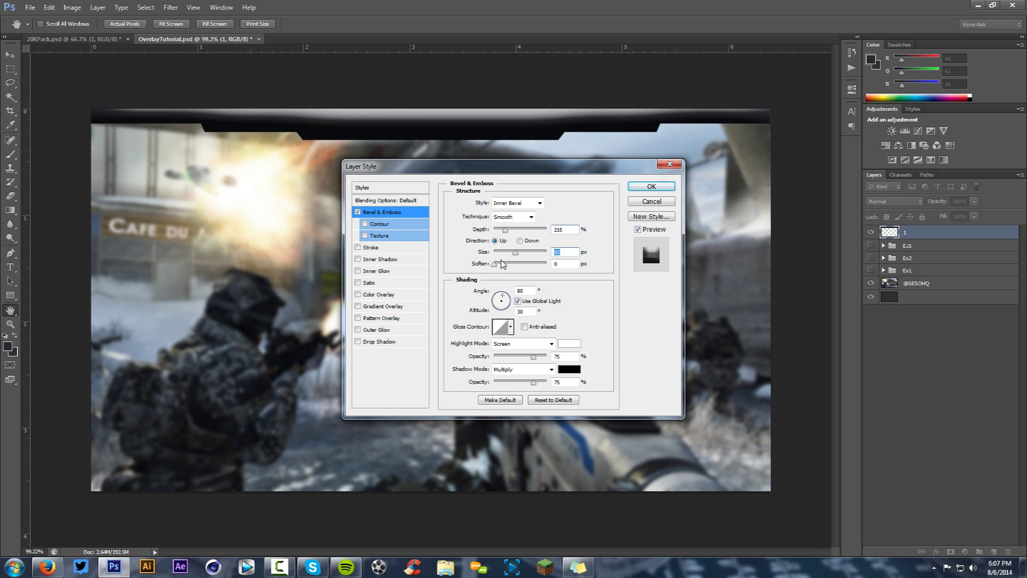
Step: Try a Bevel & Emboss size of 0 px on the banner layer and cancel the layer style
{"action": "left_click_drag", "start_coordinate": [516, 252], "coordinate": [493, 251]}
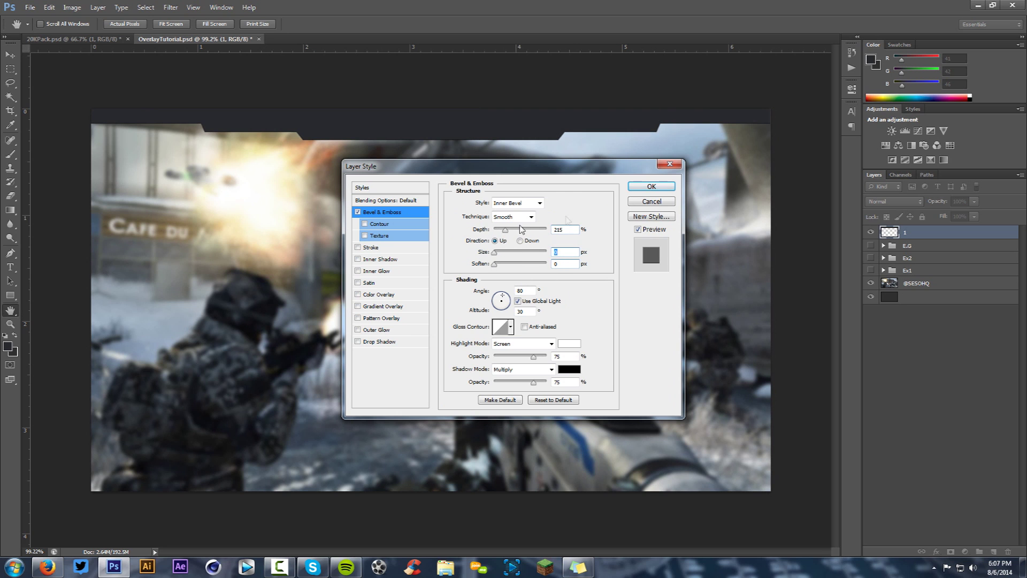
{"action": "left_click", "coordinate": [651, 201]}
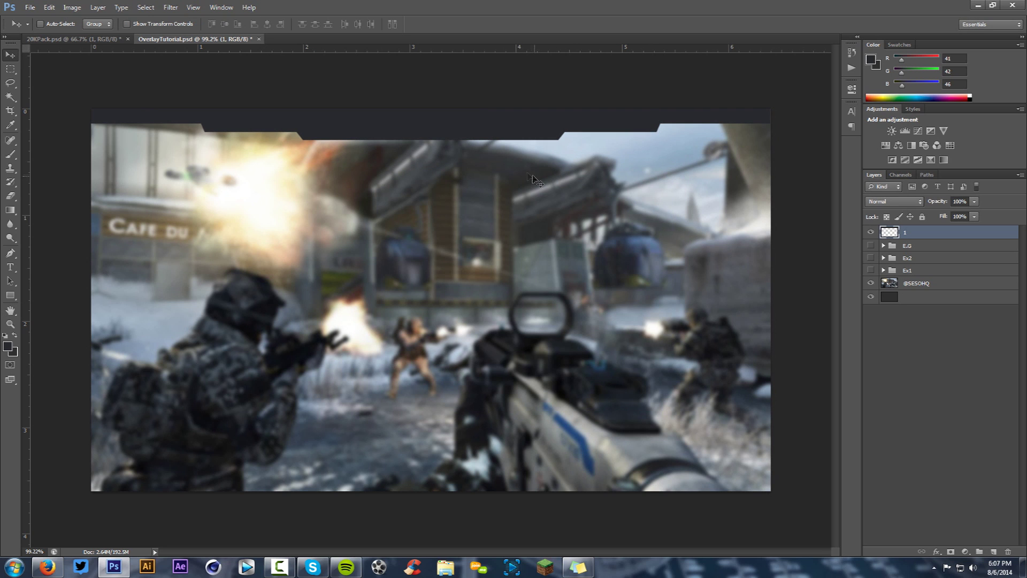
Step: Copy texture 1 from 20KPack.psd into the overlay document and tile three copies across the top
{"action": "left_click", "coordinate": [72, 38]}
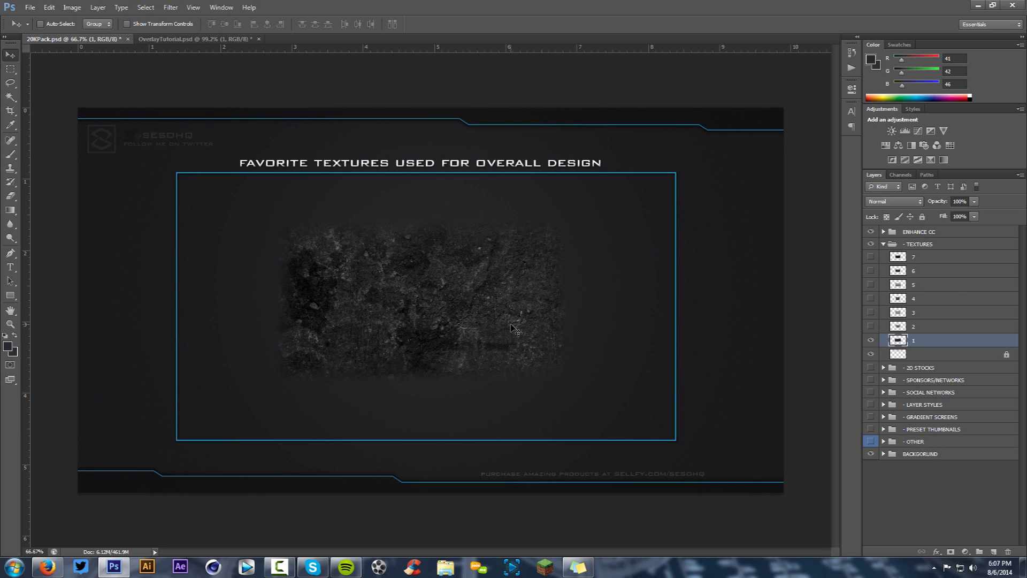
{"action": "left_click_drag", "start_coordinate": [515, 329], "coordinate": [648, 142]}
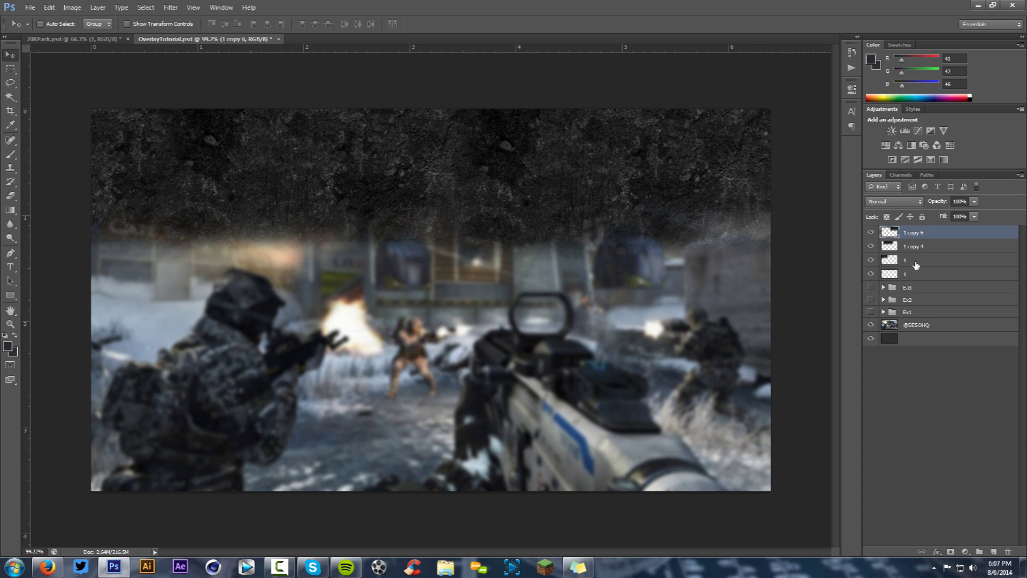
Step: Merge the three rock texture layers into one and clip the result to the banner shape
{"action": "left_click", "coordinate": [916, 262], "text": "shift"}
{"action": "left_click", "coordinate": [916, 233]}
{"action": "left_click", "coordinate": [916, 246], "text": "shift"}
{"action": "left_click", "coordinate": [917, 260], "text": "shift"}
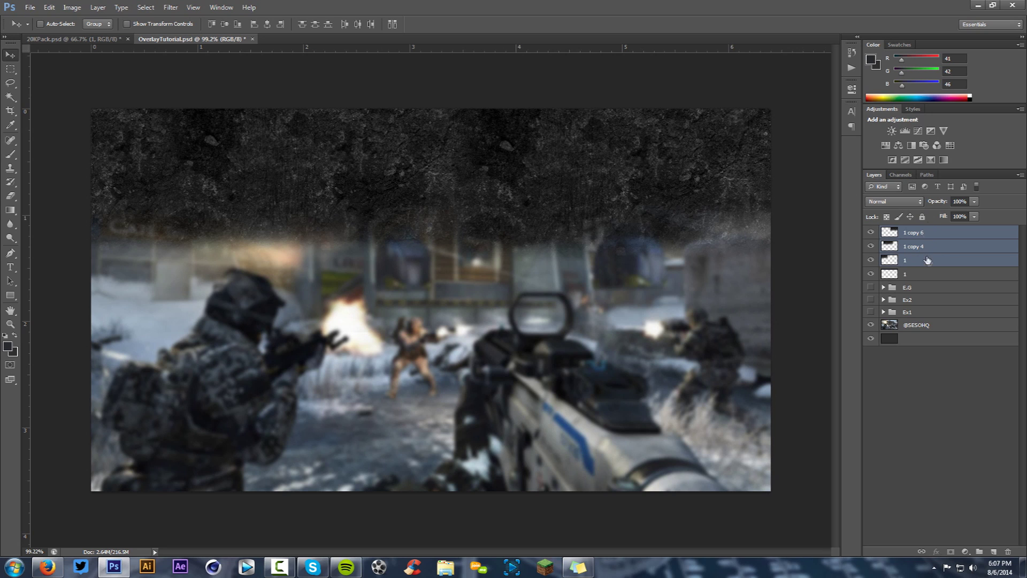
{"action": "key", "text": "ctrl+e"}
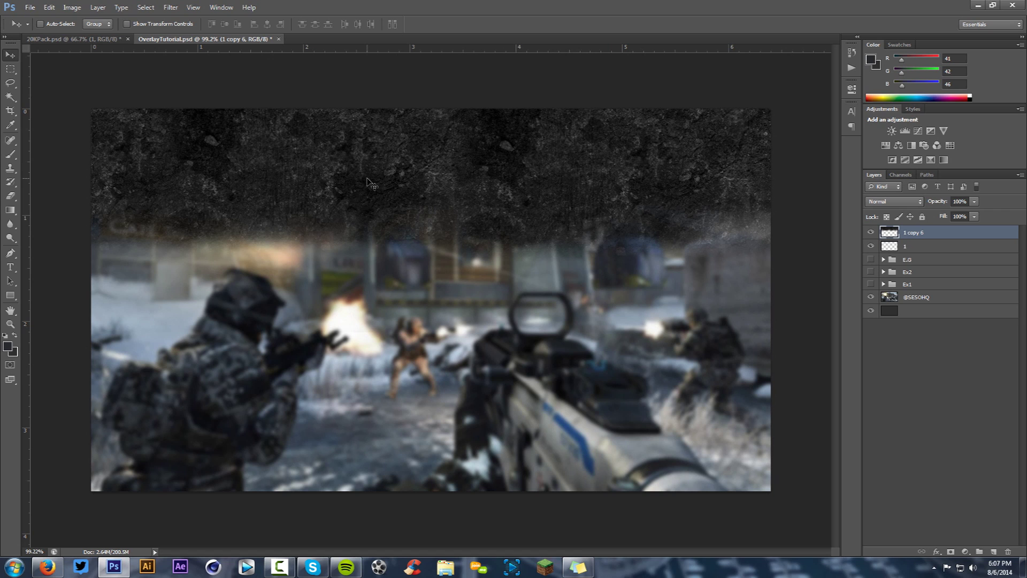
{"action": "right_click", "coordinate": [955, 237]}
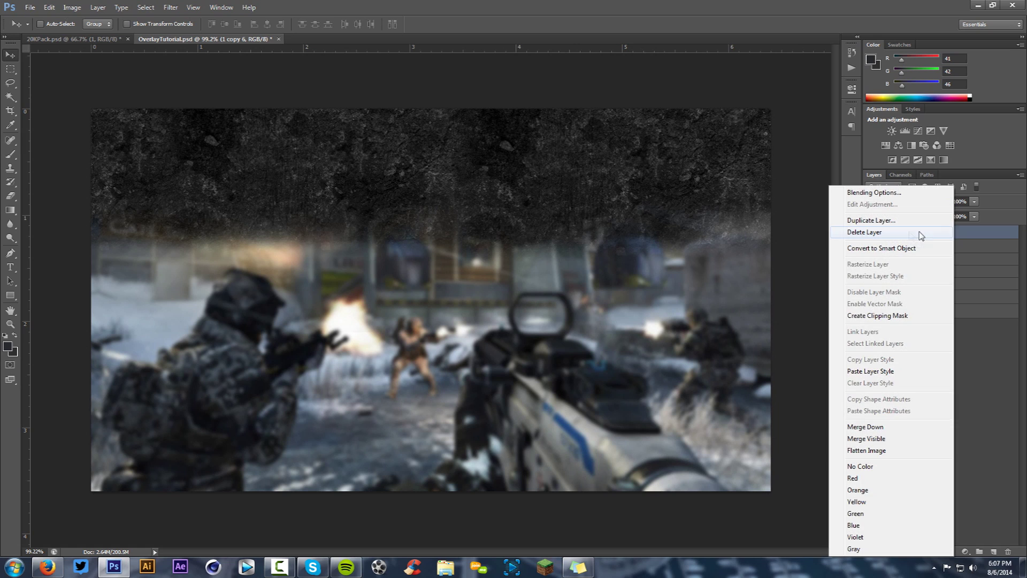
{"action": "left_click", "coordinate": [872, 316]}
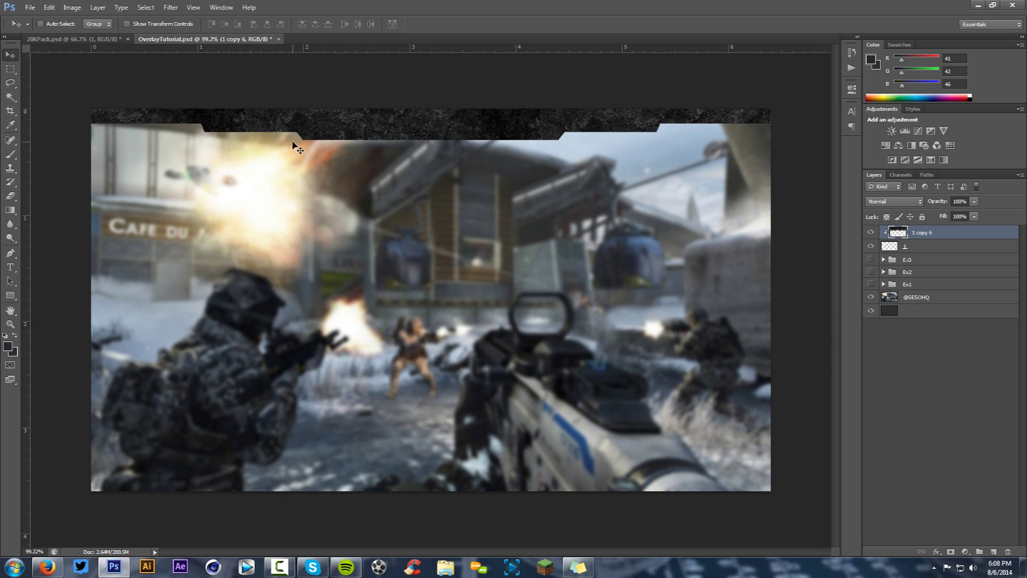
Step: Hide the banner layers, examine the E.G and Ex2 example groups, and restore the banner's visibility
{"action": "left_click", "coordinate": [870, 232]}
{"action": "left_click", "coordinate": [870, 259]}
{"action": "left_click", "coordinate": [870, 246]}
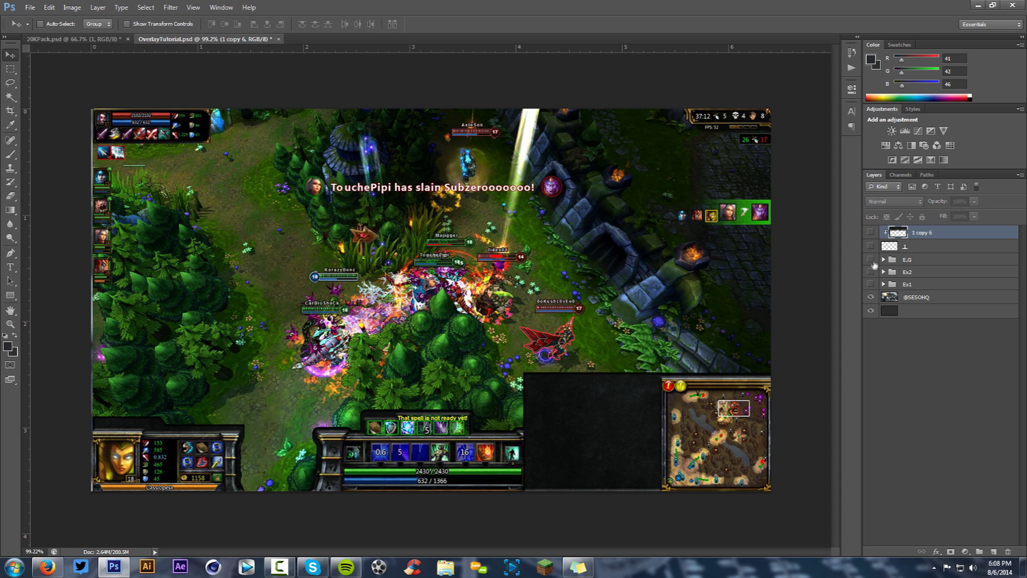
{"action": "left_click", "coordinate": [870, 259]}
{"action": "left_click", "coordinate": [870, 272]}
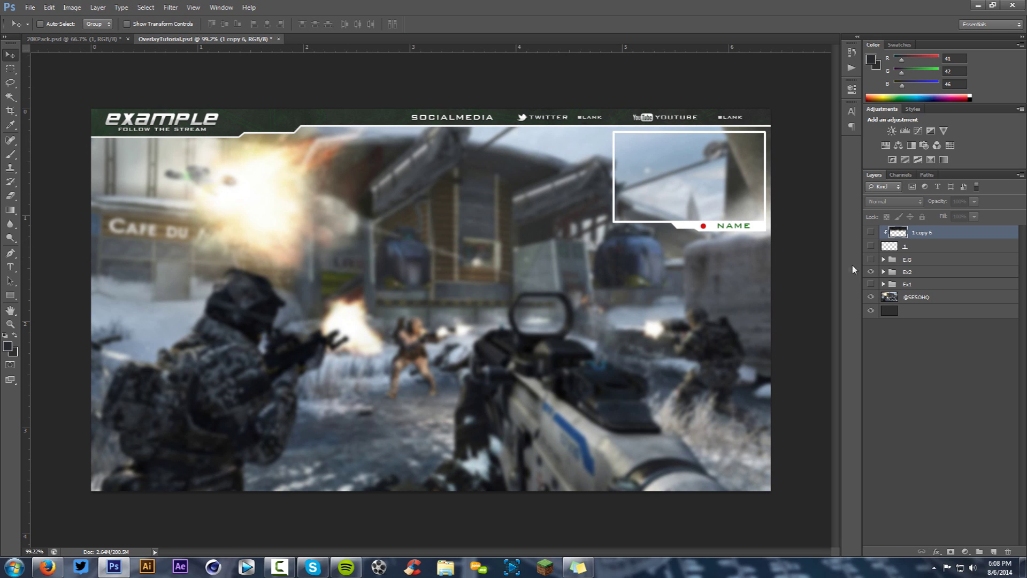
{"action": "left_click_drag", "start_coordinate": [871, 256], "coordinate": [871, 232]}
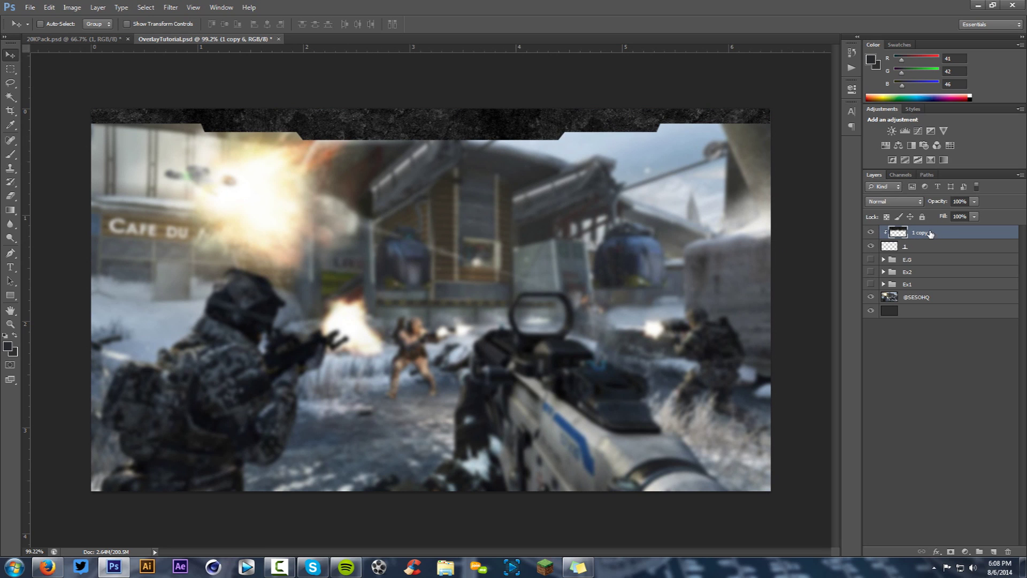
Step: Set the clipped rock texture layer to the Overlay blend mode at 36% opacity
{"action": "left_click", "coordinate": [893, 201]}
{"action": "left_click", "coordinate": [888, 336]}
{"action": "left_click", "coordinate": [974, 201]}
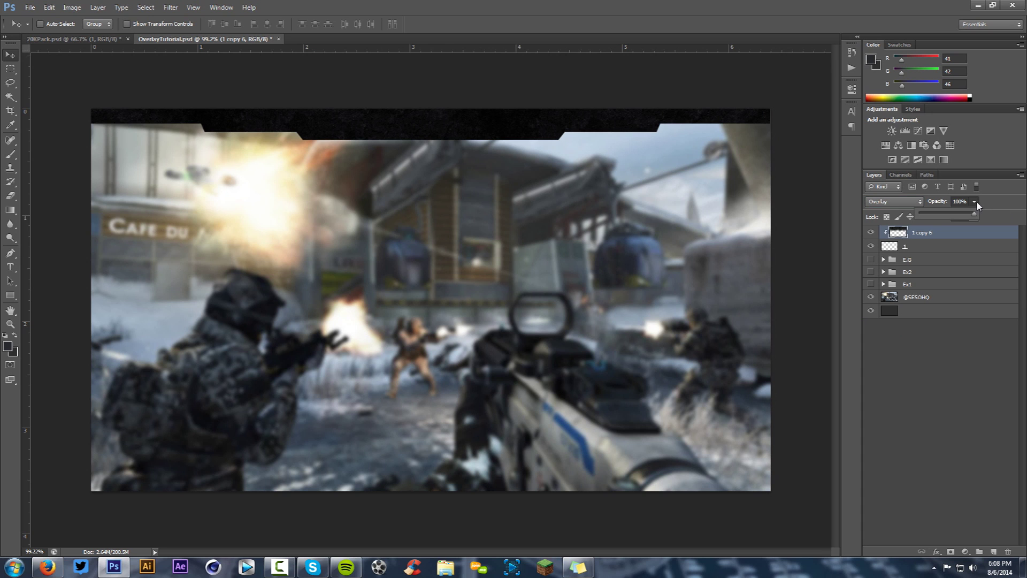
{"action": "left_click_drag", "start_coordinate": [945, 214], "coordinate": [938, 214]}
Step: Copy texture 3 from 20KPack.psd into the overlay document and tile it across the banner as clipped layers
{"action": "left_click", "coordinate": [75, 39]}
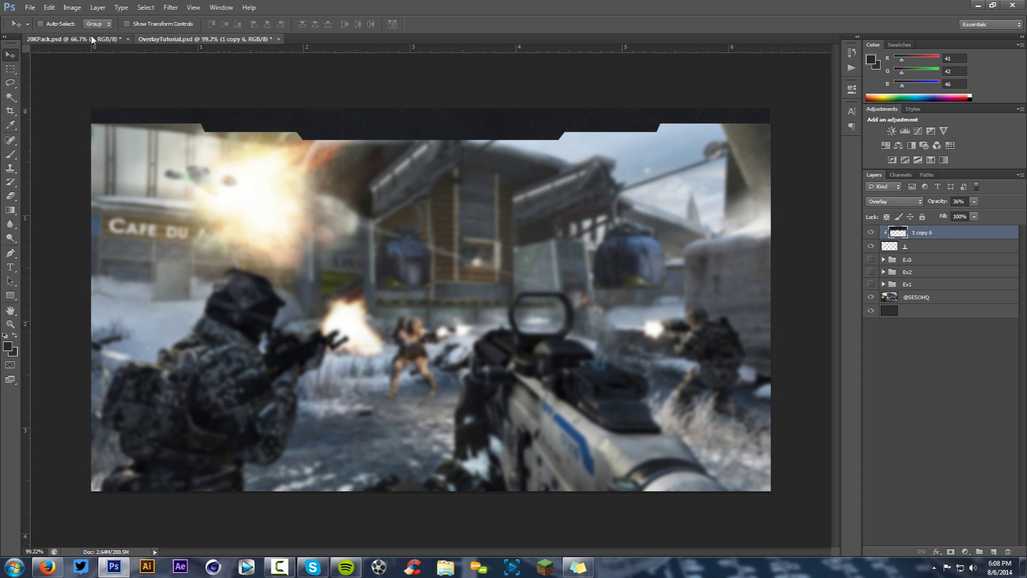
{"action": "left_click", "coordinate": [869, 341]}
{"action": "left_click", "coordinate": [870, 313]}
{"action": "left_click", "coordinate": [941, 313]}
{"action": "left_click_drag", "start_coordinate": [498, 267], "coordinate": [749, 129]}
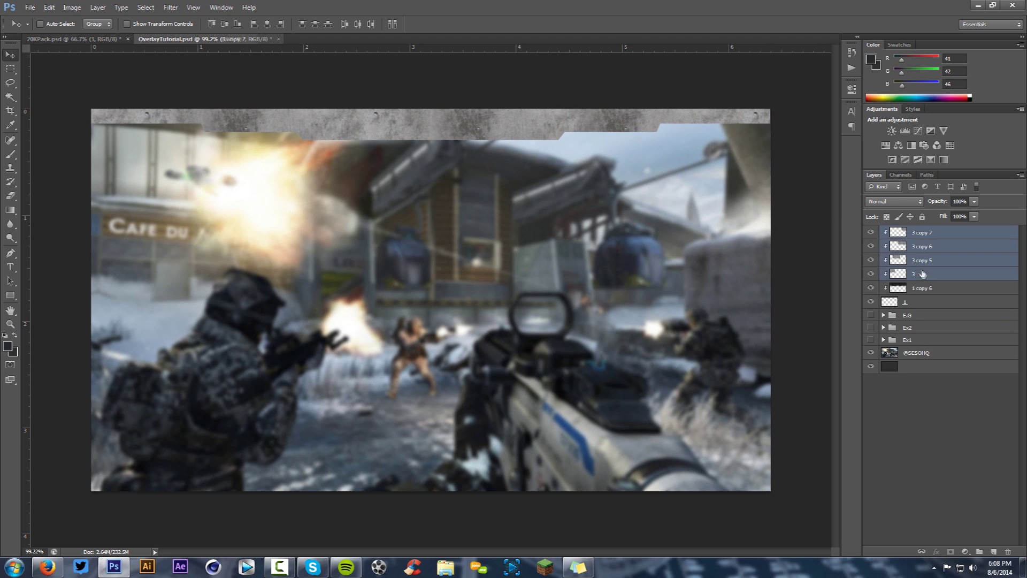
Step: Merge the texture 3 layers into one and set it to Soft Light at 38% opacity
{"action": "key", "text": "ctrl+e"}
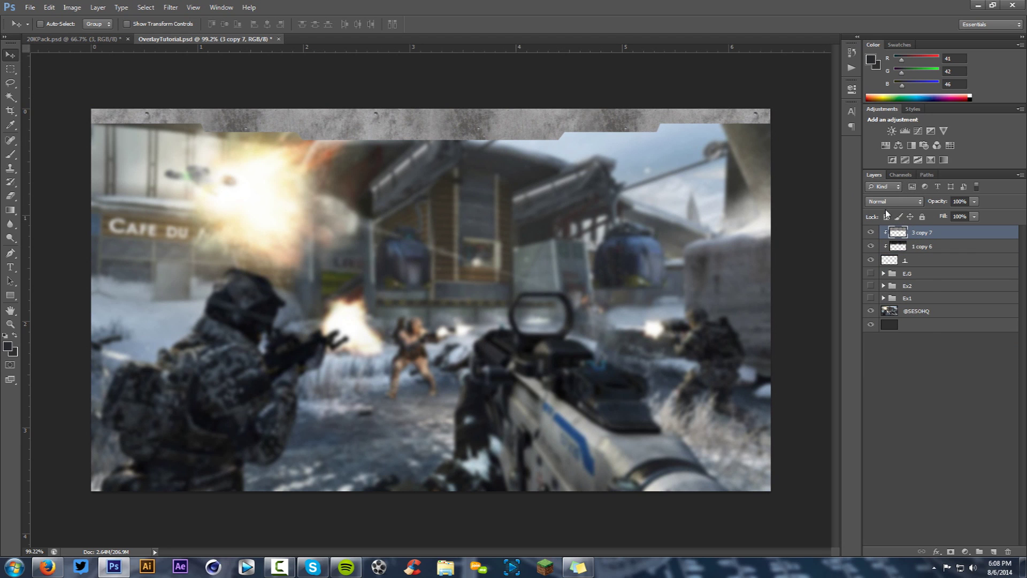
{"action": "left_click", "coordinate": [894, 202]}
{"action": "left_click", "coordinate": [885, 344]}
{"action": "left_click", "coordinate": [974, 201]}
{"action": "left_click_drag", "start_coordinate": [977, 213], "coordinate": [940, 218]}
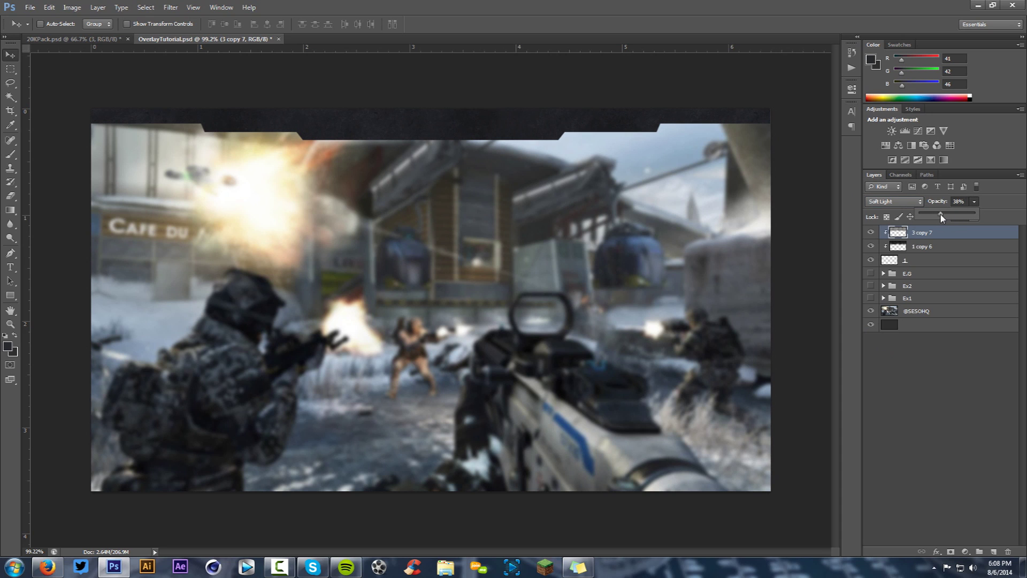
Step: Select the banner layer together with its two clipped texture layers
{"action": "key", "text": "alt+shift+bracketleft"}
{"action": "key", "text": "alt+shift+bracketleft"}
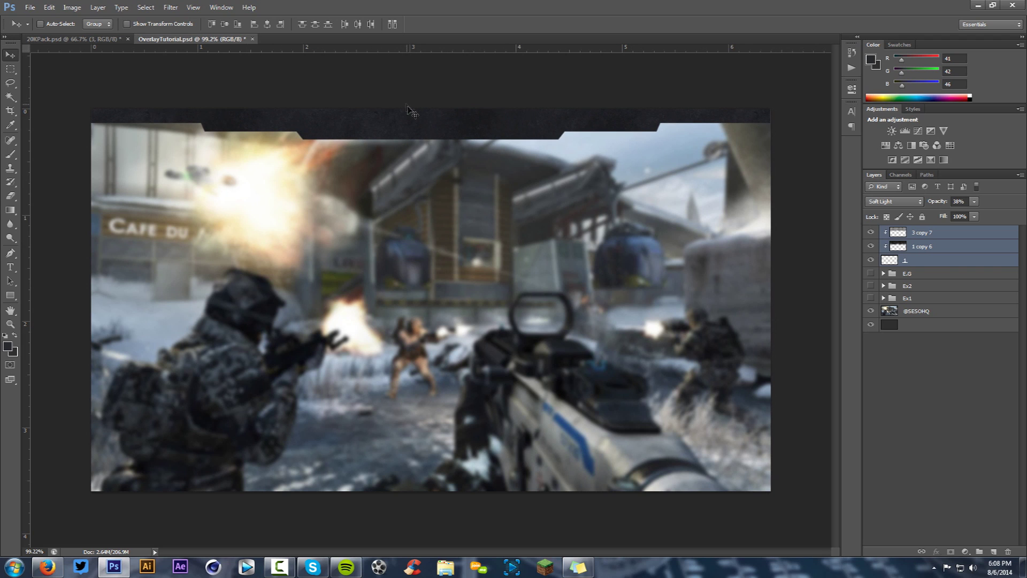
Step: Add the white 5.5 pt BankGothic Md BT text "Your Name" and move it to the middle of the banner
{"action": "key", "text": "t"}
{"action": "left_click", "coordinate": [428, 130]}
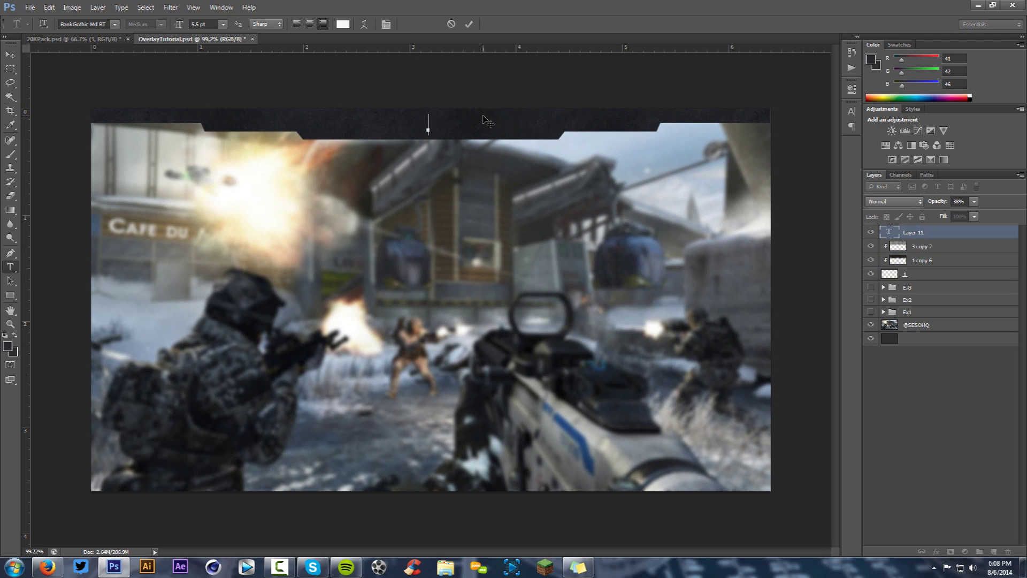
{"action": "type", "text": "Your Name"}
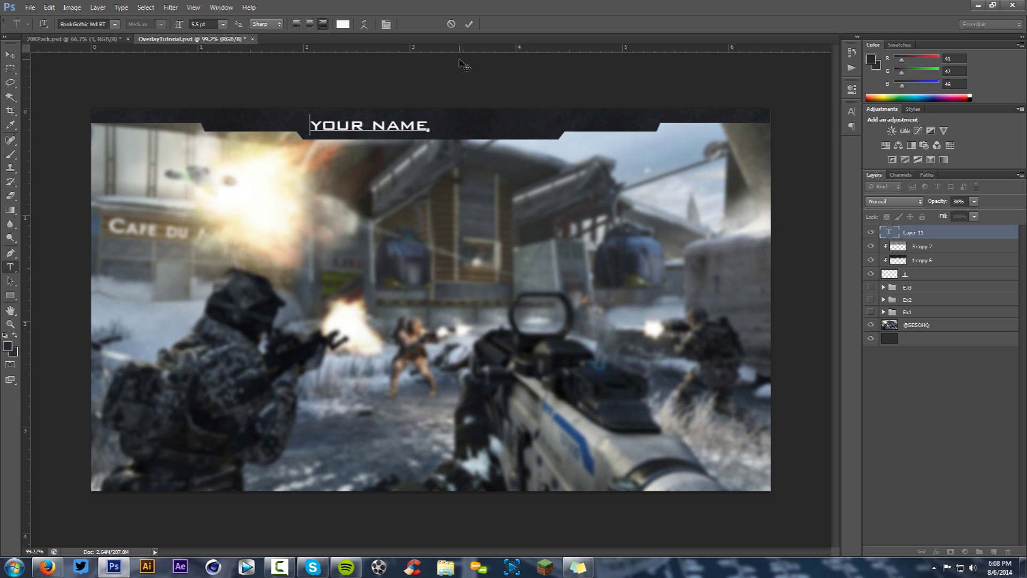
{"action": "left_click", "coordinate": [469, 24]}
{"action": "key", "text": "v"}
{"action": "left_click_drag", "start_coordinate": [385, 127], "coordinate": [437, 126]}
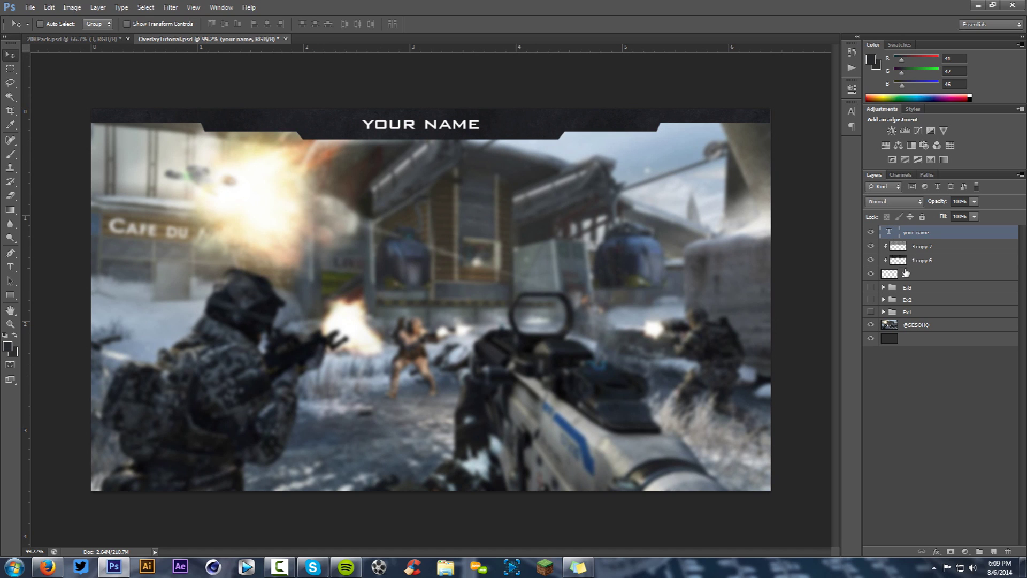
Step: Widen the banner layer slightly to 100.39% with Free Transform, keeping its height at 100%
{"action": "left_click", "coordinate": [905, 273]}
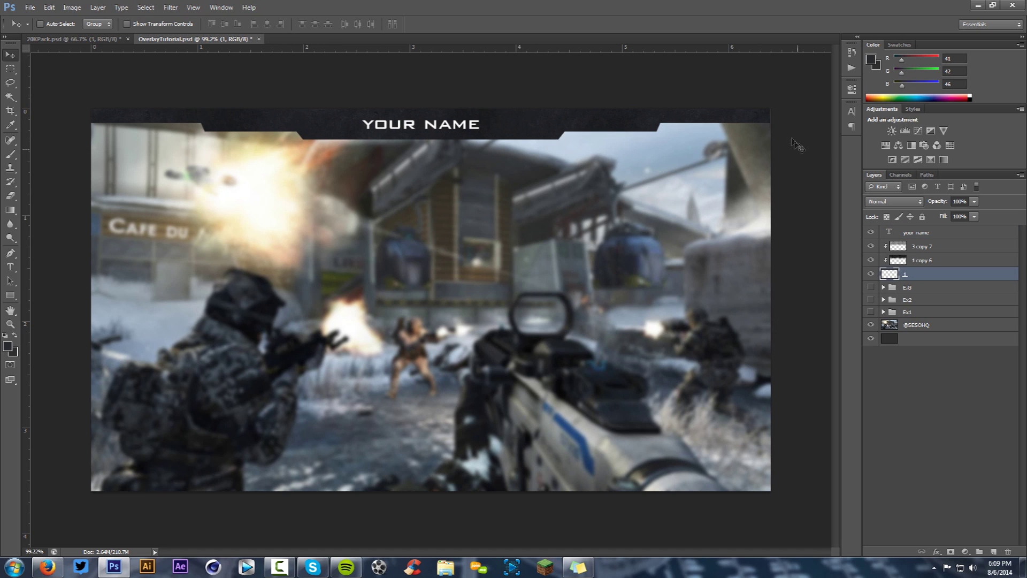
{"action": "key", "text": "ctrl+t"}
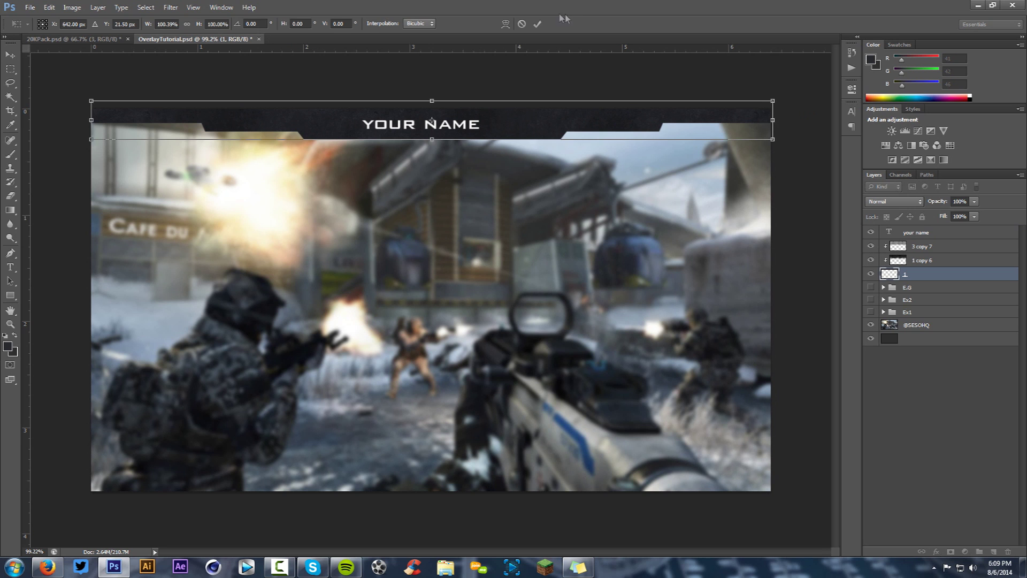
{"action": "left_click", "coordinate": [537, 23]}
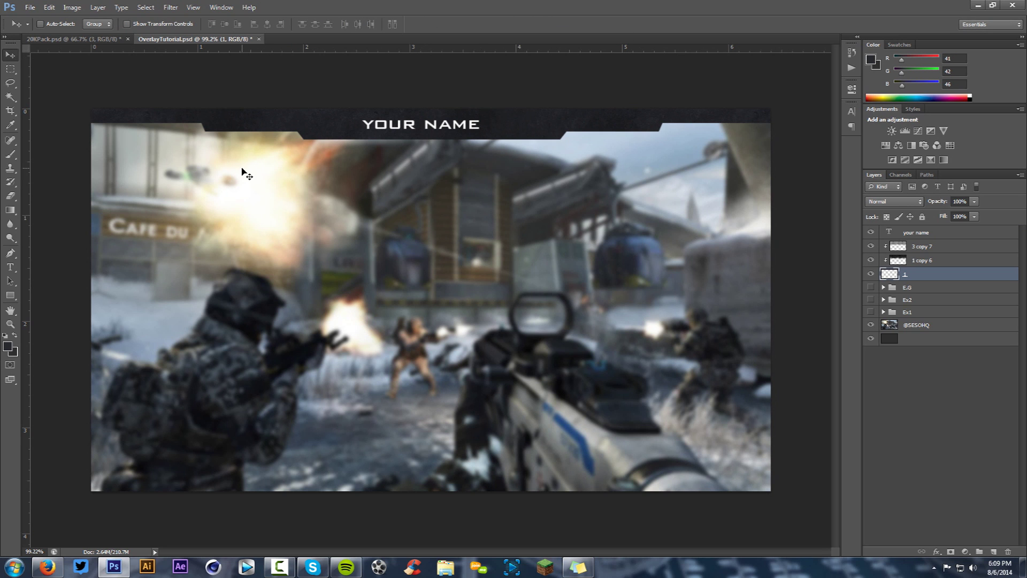
Step: Add a new layer directly beneath the banner layer and marquee-select a thin horizontal strip under the banner's left step
{"action": "key", "text": "m"}
{"action": "scroll", "coordinate": [241, 171], "scroll_direction": "up", "scroll_amount": 2}
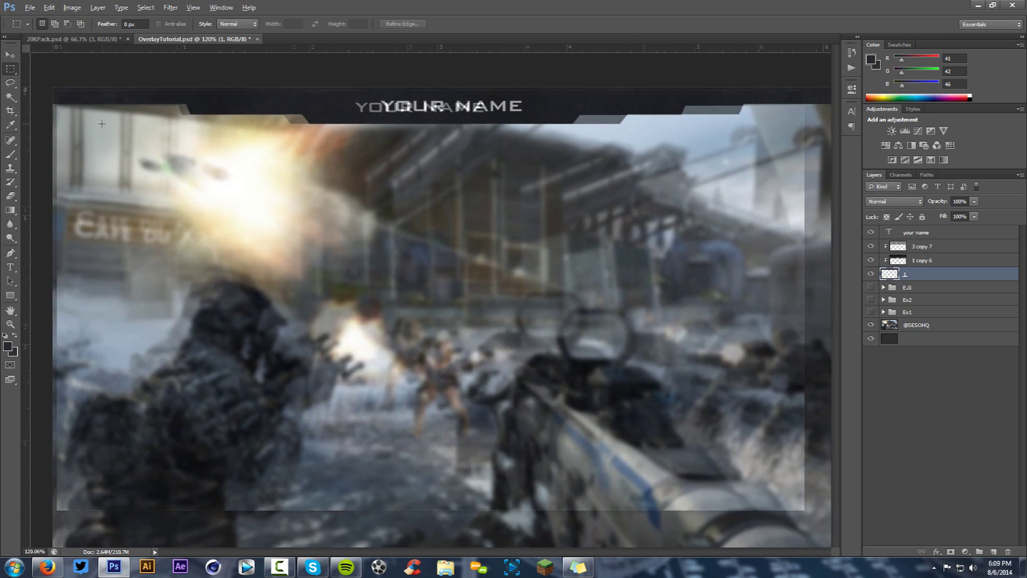
{"action": "left_click_drag", "start_coordinate": [239, 201], "coordinate": [255, 208]}
{"action": "left_click", "coordinate": [904, 289]}
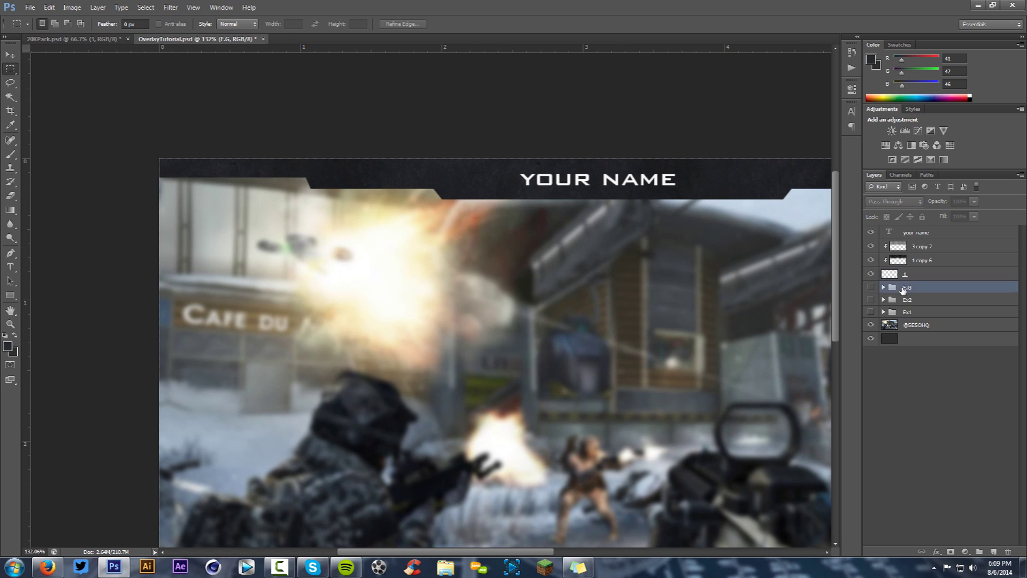
{"action": "left_click", "coordinate": [994, 551]}
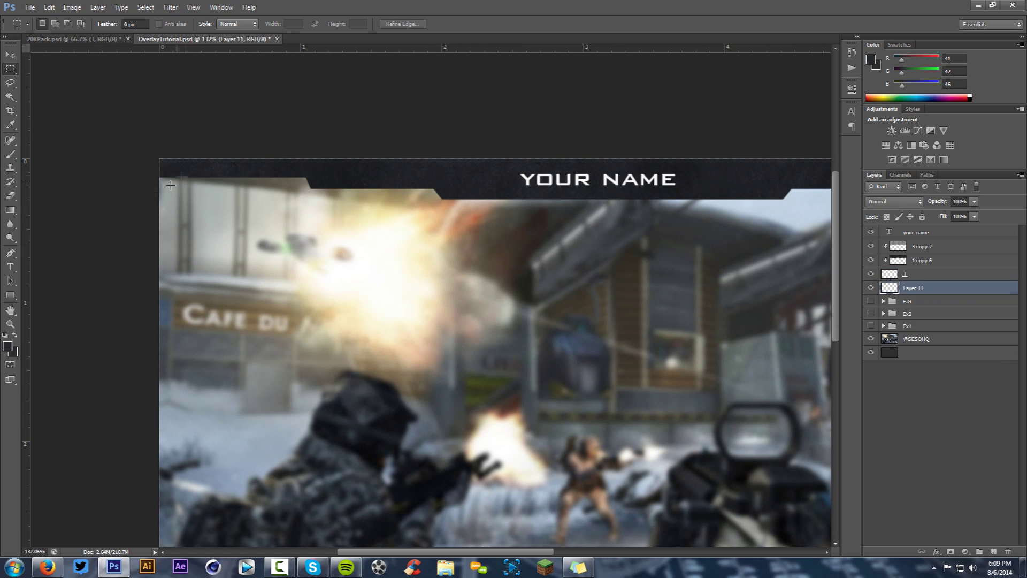
{"action": "left_click_drag", "start_coordinate": [145, 181], "coordinate": [353, 186]}
Step: Fill the selected strip with the dark fill colour at normal blending and clear the selection
{"action": "right_click", "coordinate": [466, 280]}
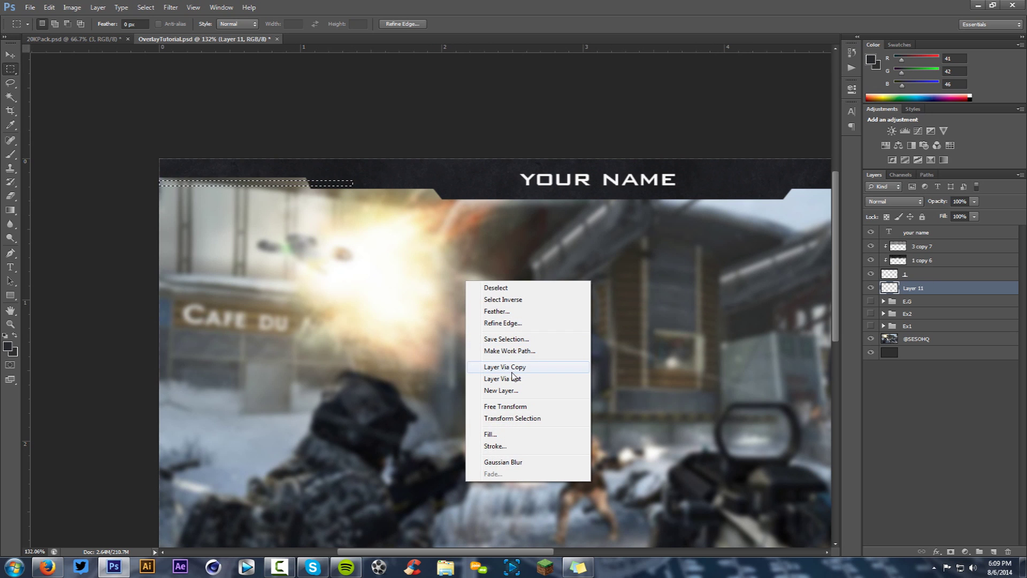
{"action": "left_click", "coordinate": [490, 433]}
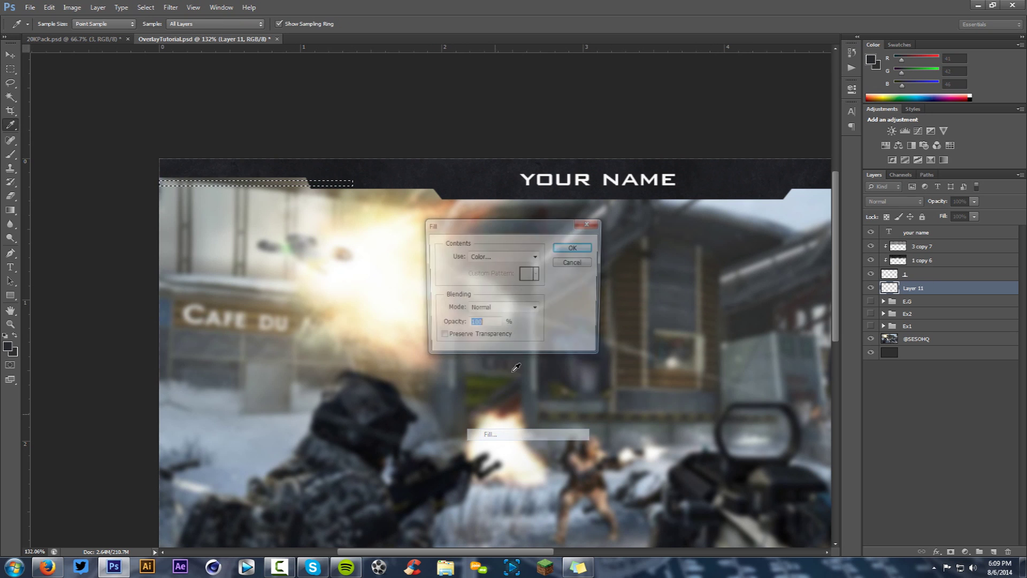
{"action": "left_click", "coordinate": [566, 249]}
{"action": "key", "text": "m"}
{"action": "right_click", "coordinate": [337, 179]}
{"action": "left_click", "coordinate": [369, 186]}
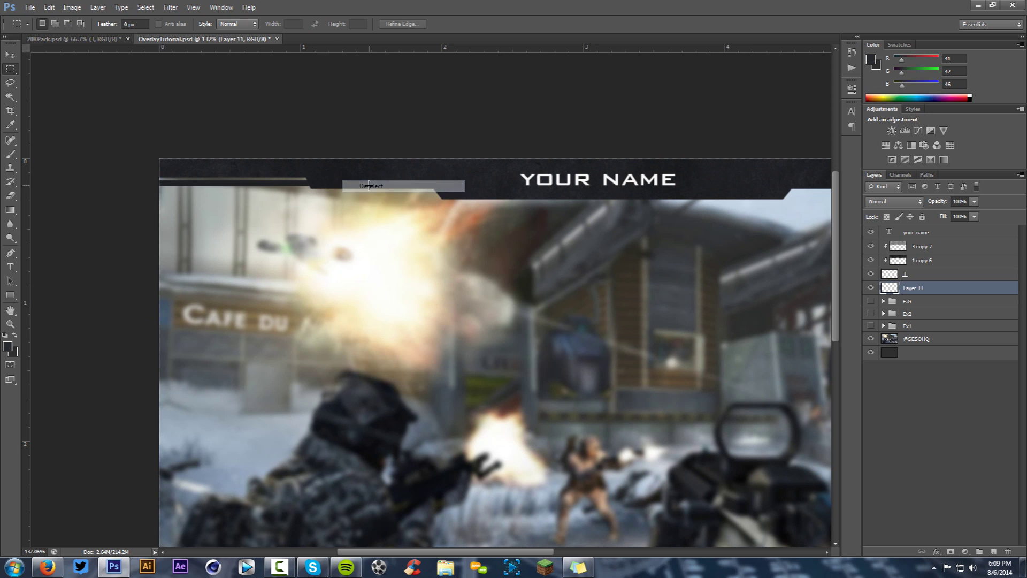
Step: Give the strip layer a bright red Color Overlay with normal blending at 100% opacity
{"action": "key", "text": "v"}
{"action": "double_click", "coordinate": [962, 292]}
{"action": "left_click", "coordinate": [372, 294]}
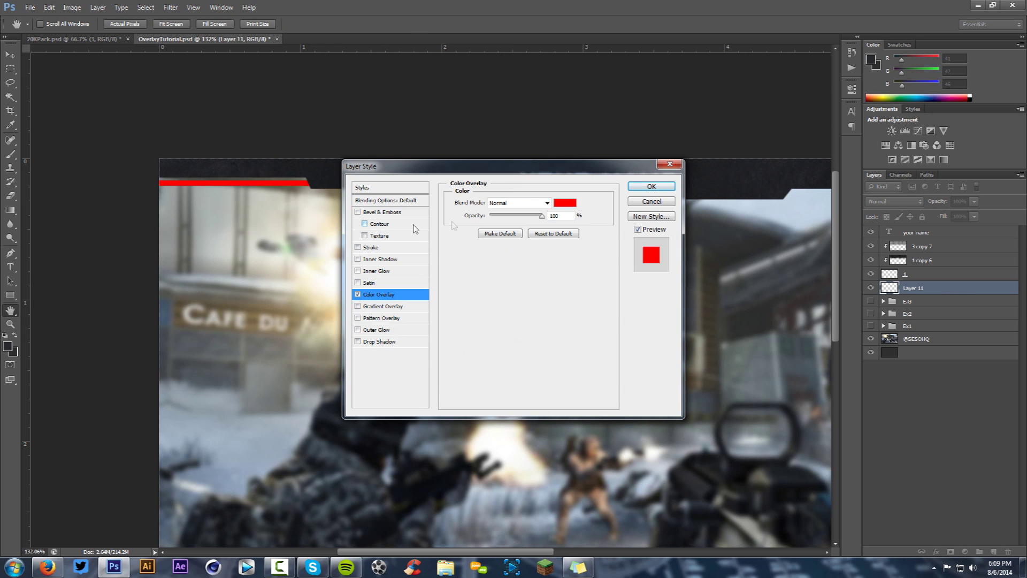
{"action": "left_click", "coordinate": [564, 202]}
{"action": "left_click_drag", "start_coordinate": [496, 263], "coordinate": [488, 234]}
{"action": "left_click", "coordinate": [624, 219]}
Step: Add a white (#ffffff) outside stroke to the red strip and apply its layer style
{"action": "left_click", "coordinate": [369, 247]}
{"action": "left_click", "coordinate": [477, 275]}
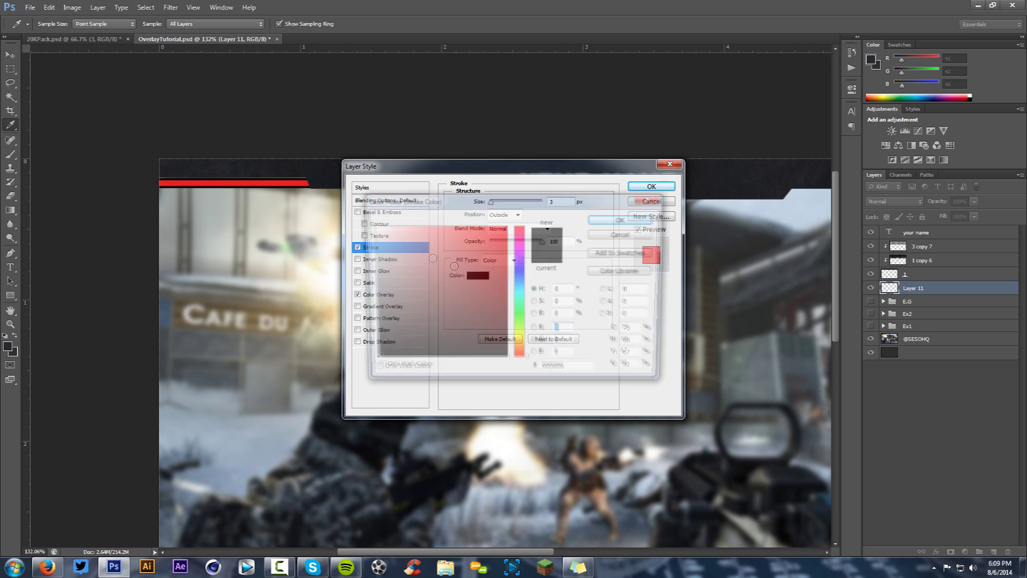
{"action": "left_click", "coordinate": [372, 226]}
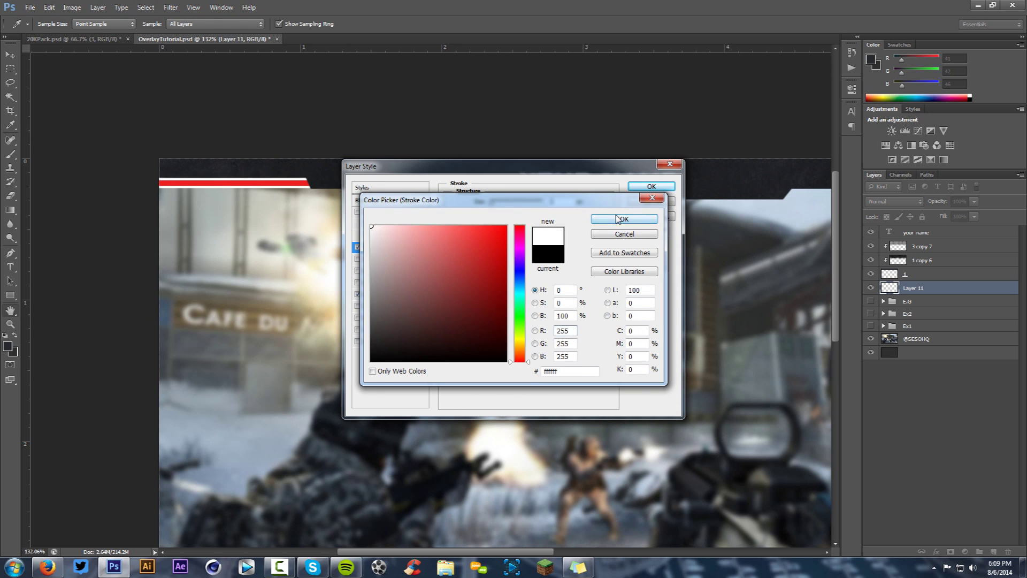
{"action": "left_click", "coordinate": [618, 218]}
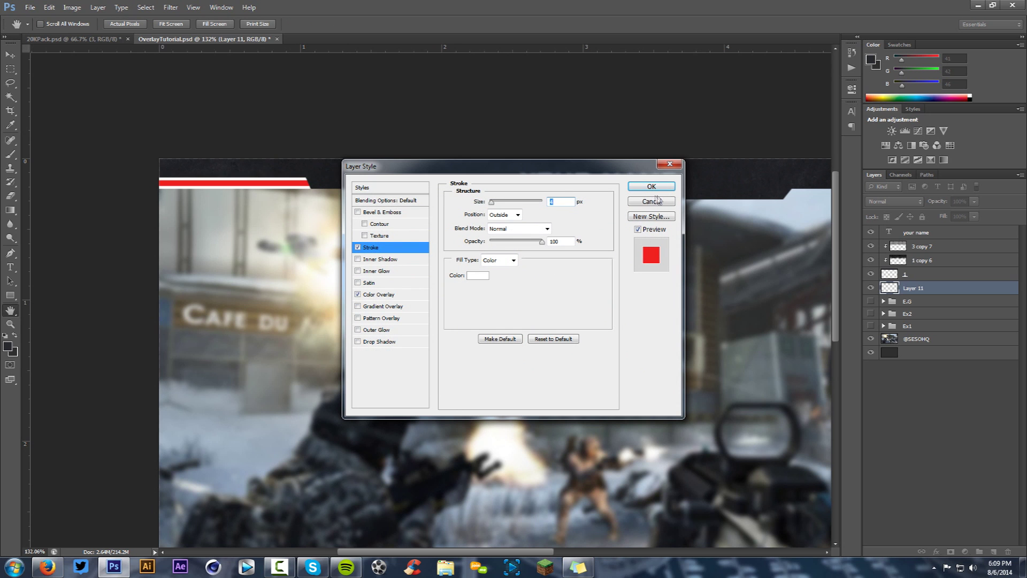
{"action": "left_click", "coordinate": [652, 187]}
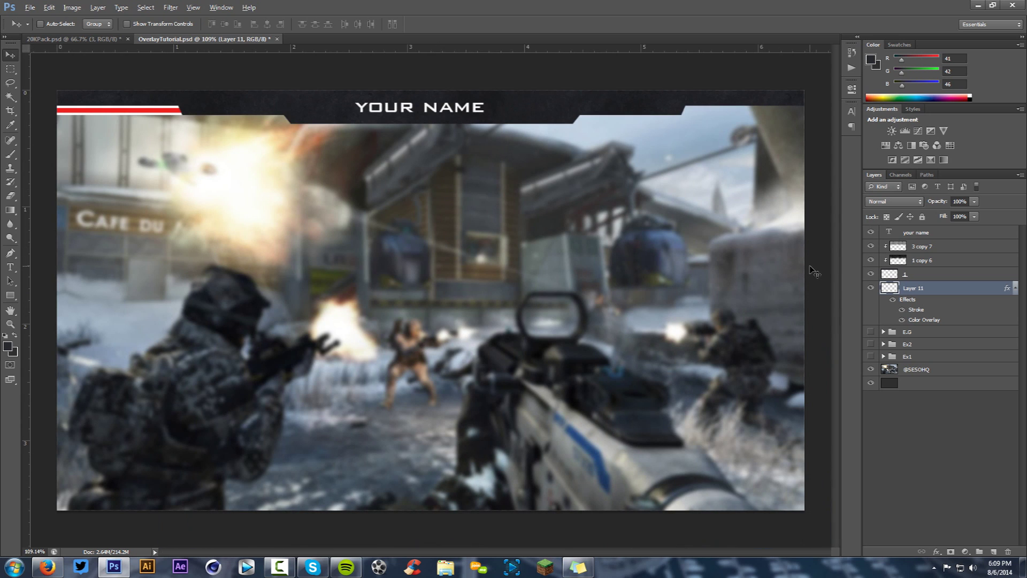
Step: Duplicate the red and white strip and place the copy under the banner's right step
{"action": "left_click_drag", "start_coordinate": [123, 130], "coordinate": [730, 117]}
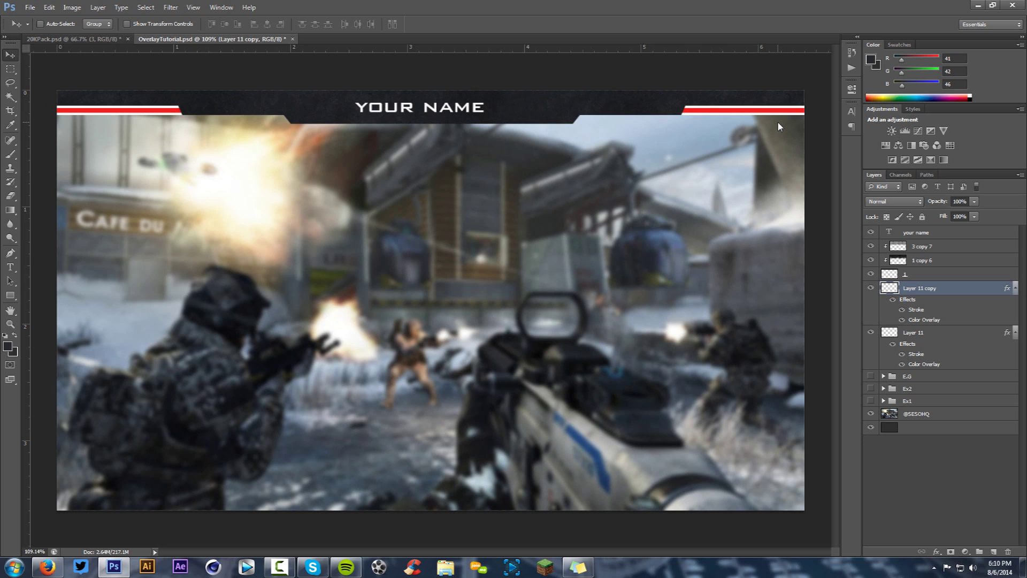
{"action": "scroll", "coordinate": [778, 121], "scroll_direction": "up", "scroll_amount": 3}
{"action": "scroll", "coordinate": [749, 128], "scroll_direction": "down", "scroll_amount": 2}
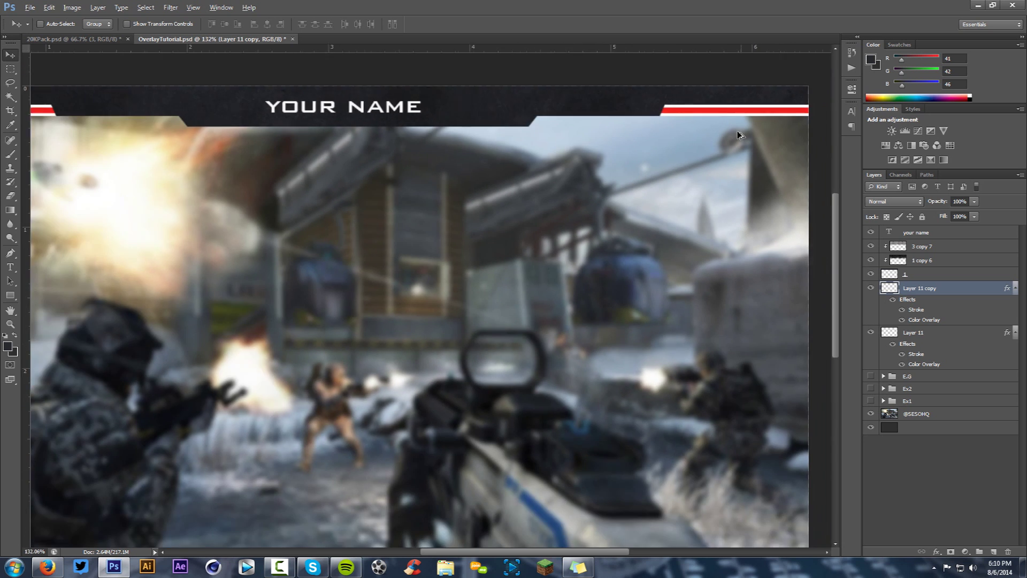
{"action": "scroll", "coordinate": [737, 134], "scroll_direction": "down", "scroll_amount": 1}
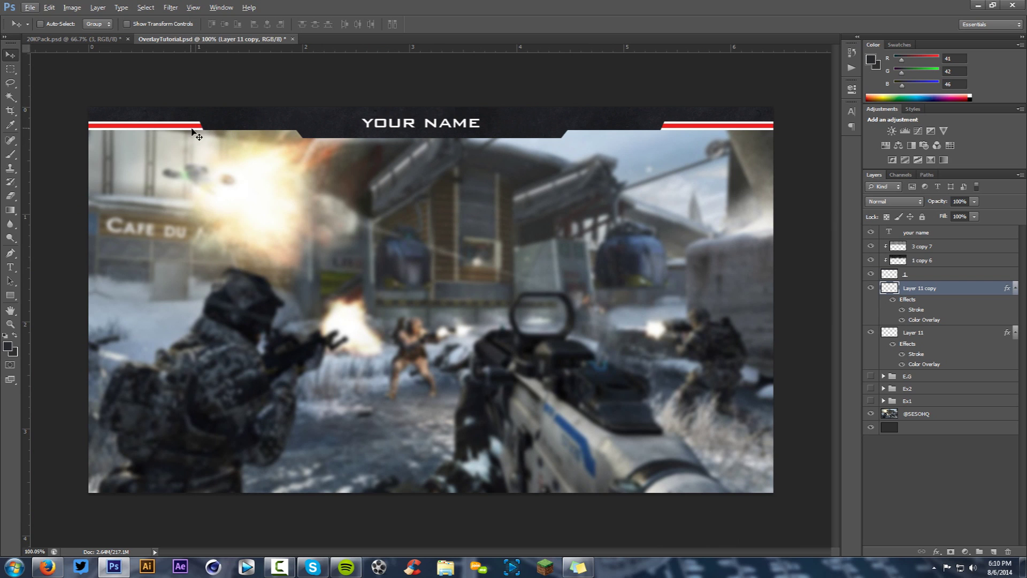
Step: Recolour the word "NAME" in the title to the strip's red, #ef2020
{"action": "key", "text": "alt+t"}
{"action": "key", "text": "Escape"}
{"action": "key", "text": "t"}
{"action": "left_click", "coordinate": [424, 122]}
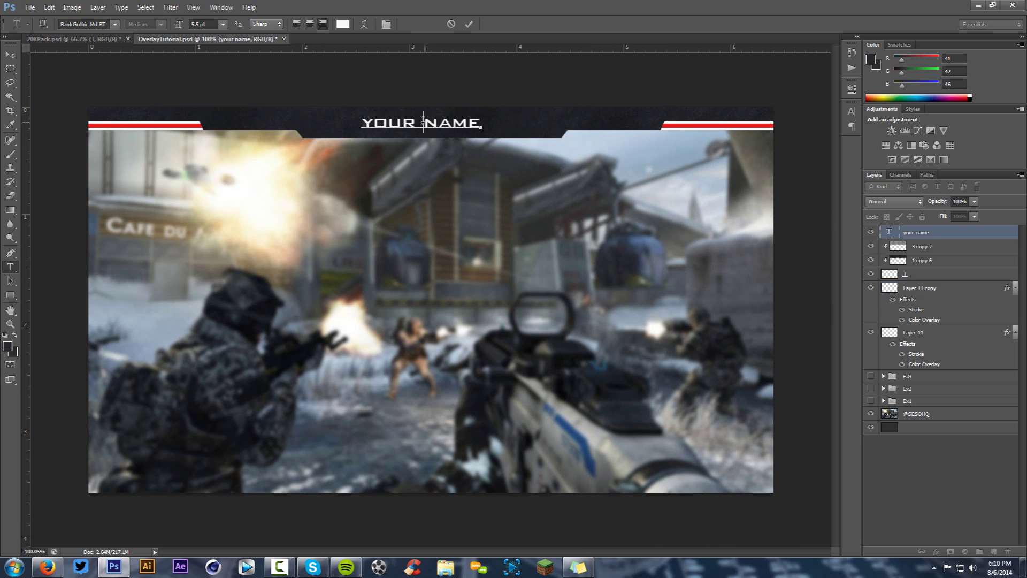
{"action": "left_click_drag", "start_coordinate": [424, 122], "coordinate": [489, 118]}
{"action": "left_click", "coordinate": [342, 24]}
{"action": "left_click", "coordinate": [178, 126]}
{"action": "left_click", "coordinate": [622, 219]}
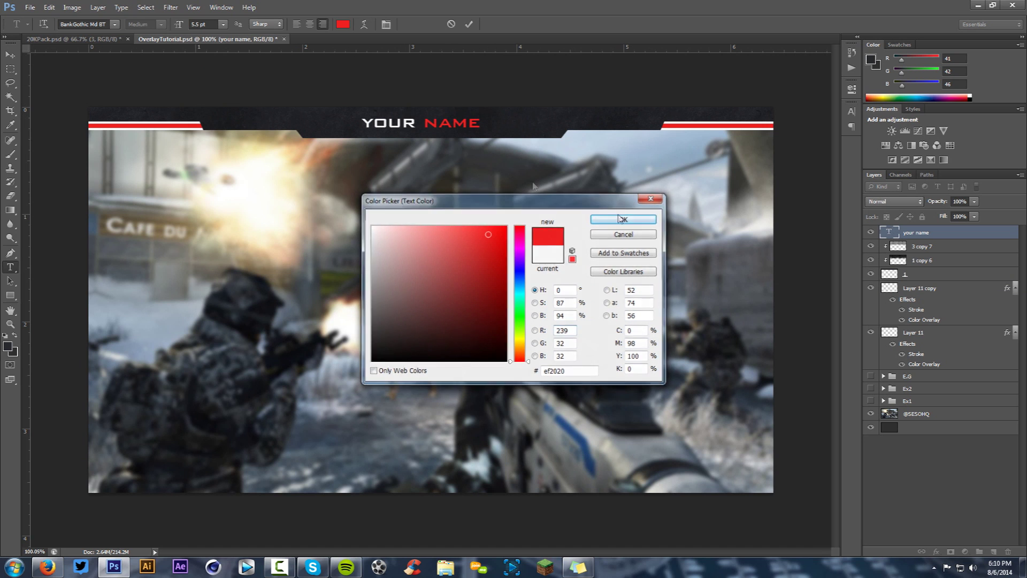
{"action": "left_click", "coordinate": [473, 24]}
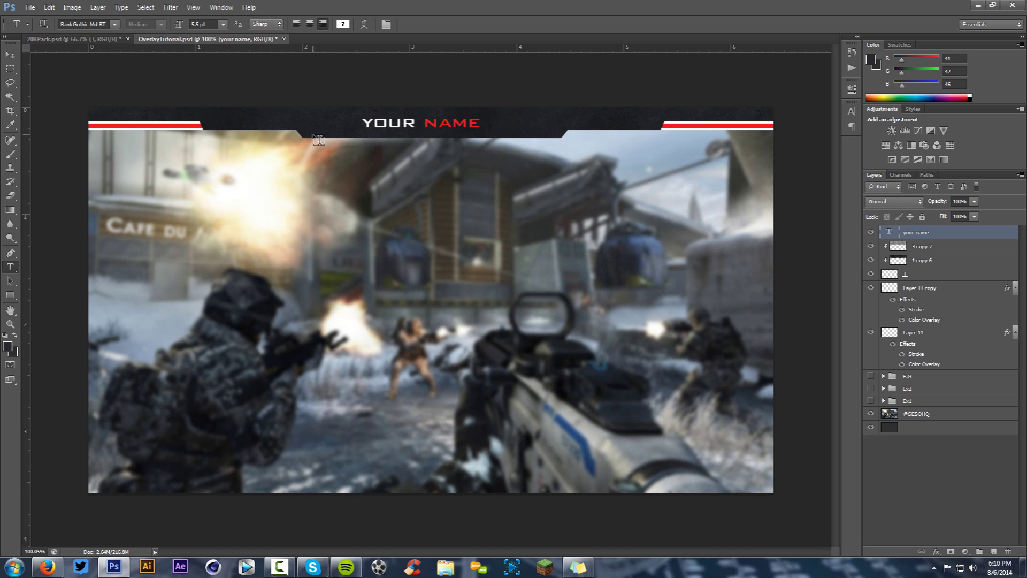
Step: Add a white (#ffffff) 3 px outside stroke to the banner layer
{"action": "double_click", "coordinate": [929, 274]}
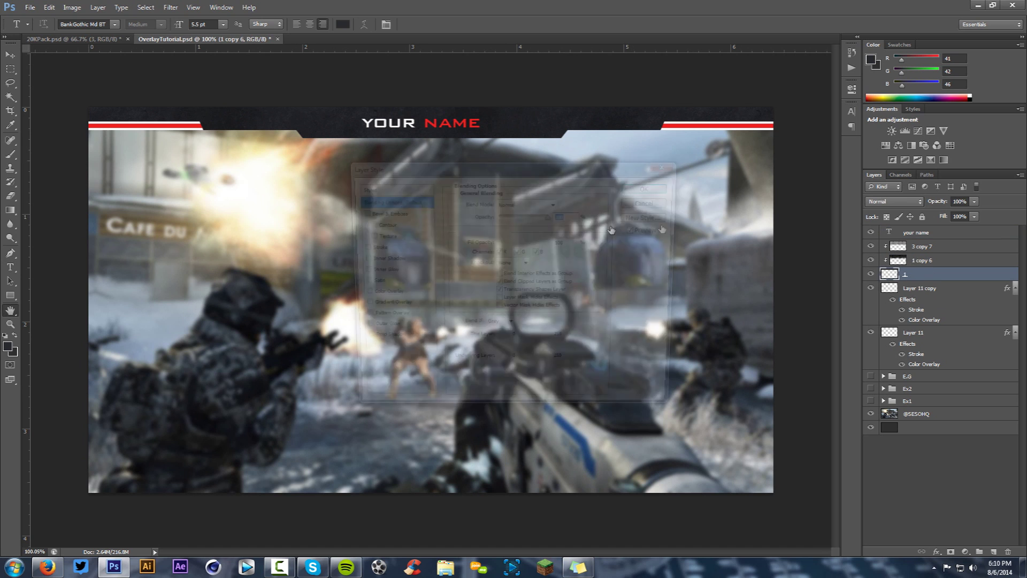
{"action": "left_click", "coordinate": [395, 248]}
{"action": "left_click", "coordinate": [478, 275]}
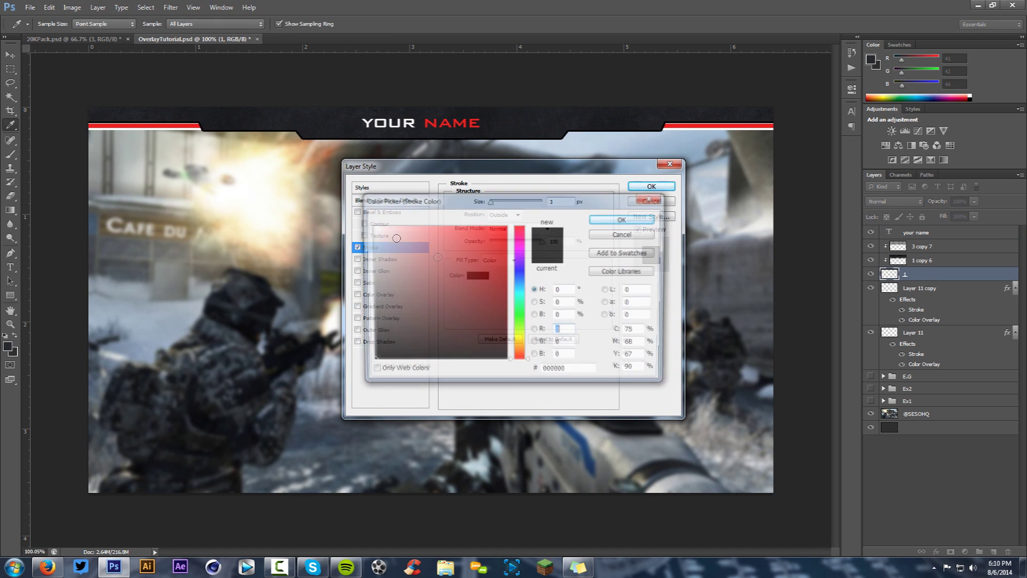
{"action": "left_click", "coordinate": [204, 125]}
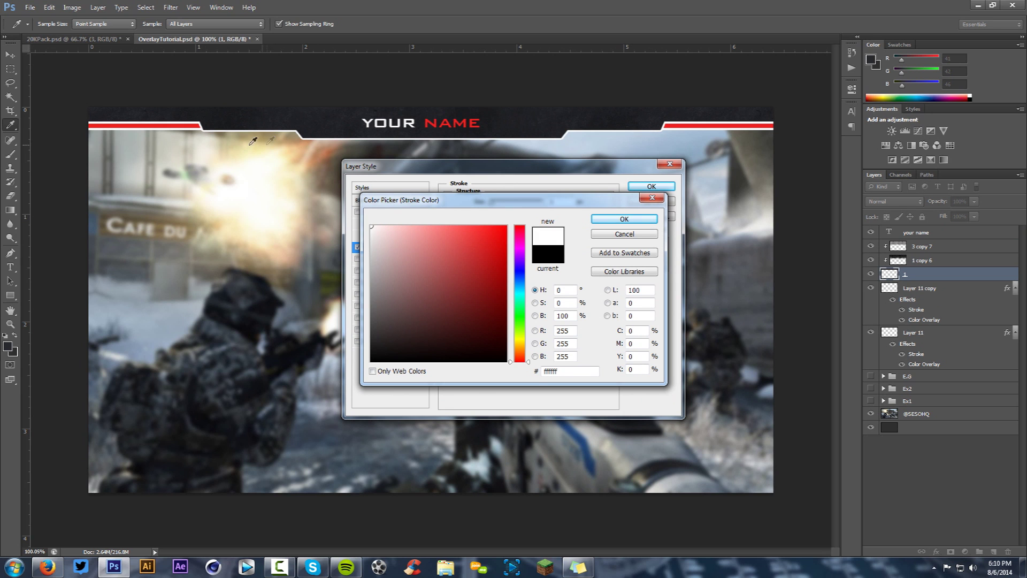
{"action": "left_click", "coordinate": [625, 218]}
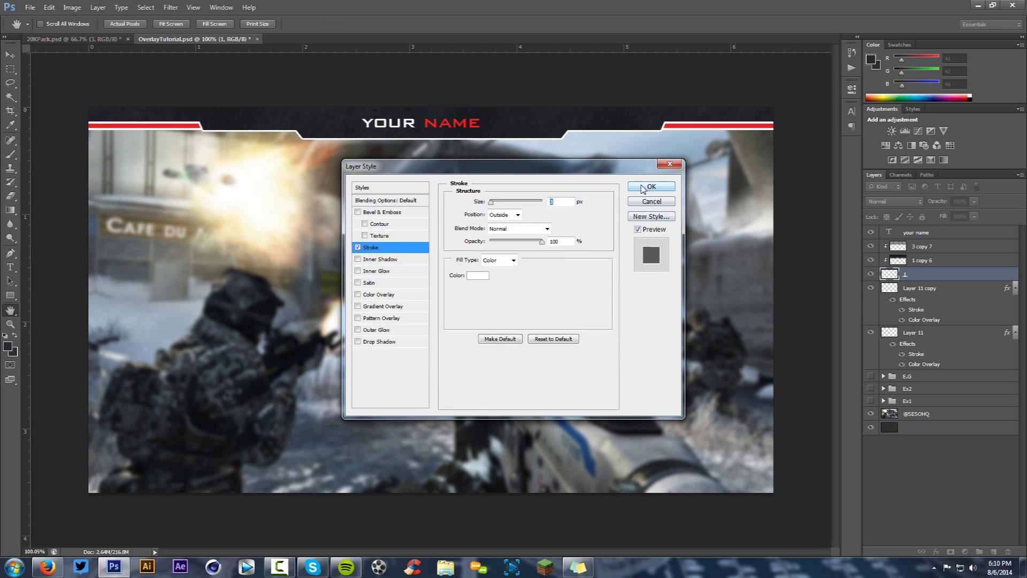
{"action": "left_click", "coordinate": [649, 186]}
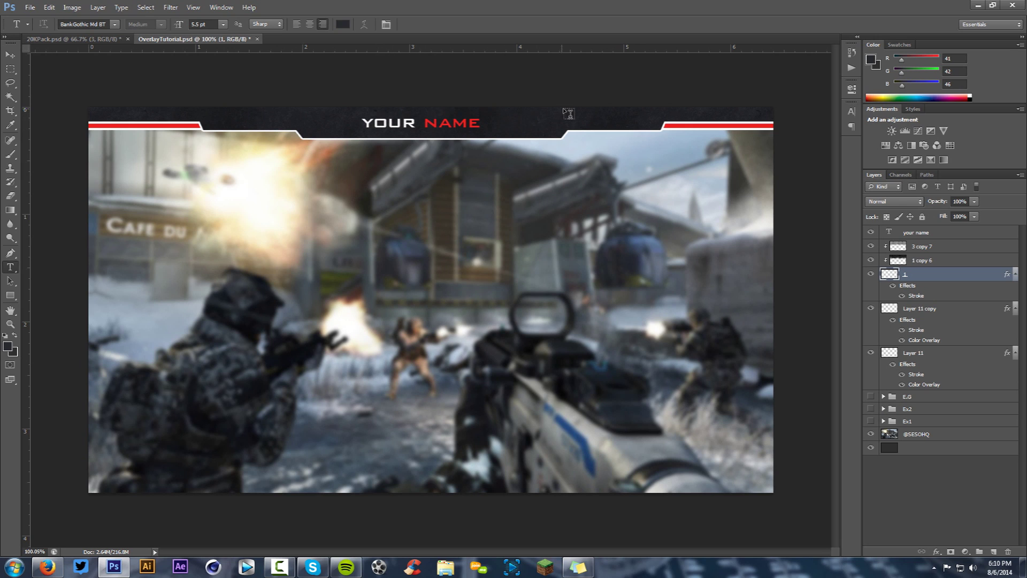
Step: Add white "Twitter" text at 2.5 pt on the banner, right of the name title
{"action": "left_click", "coordinate": [584, 117]}
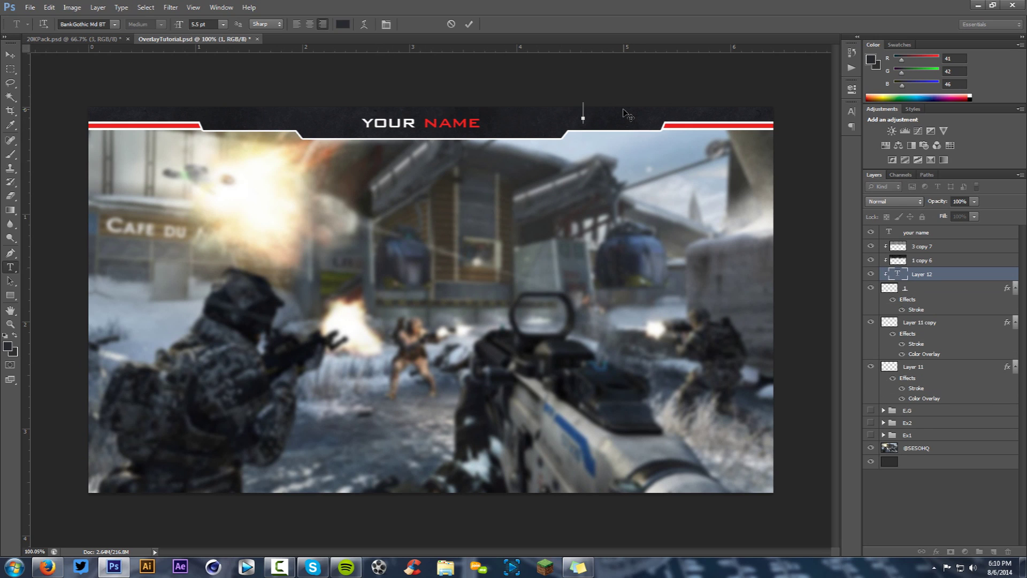
{"action": "key", "text": "ctrl+a"}
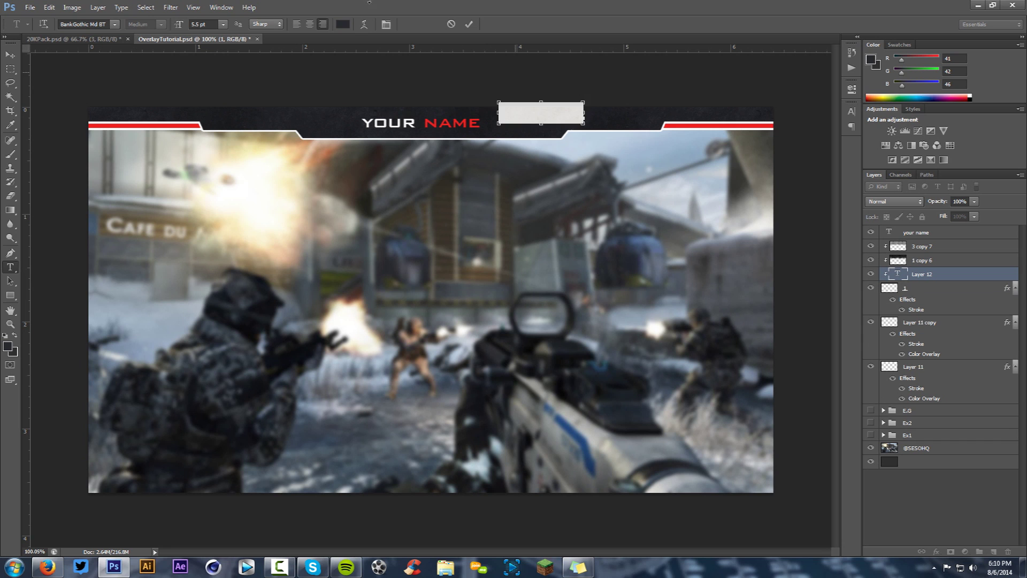
{"action": "left_click", "coordinate": [343, 24]}
{"action": "left_click", "coordinate": [371, 225]}
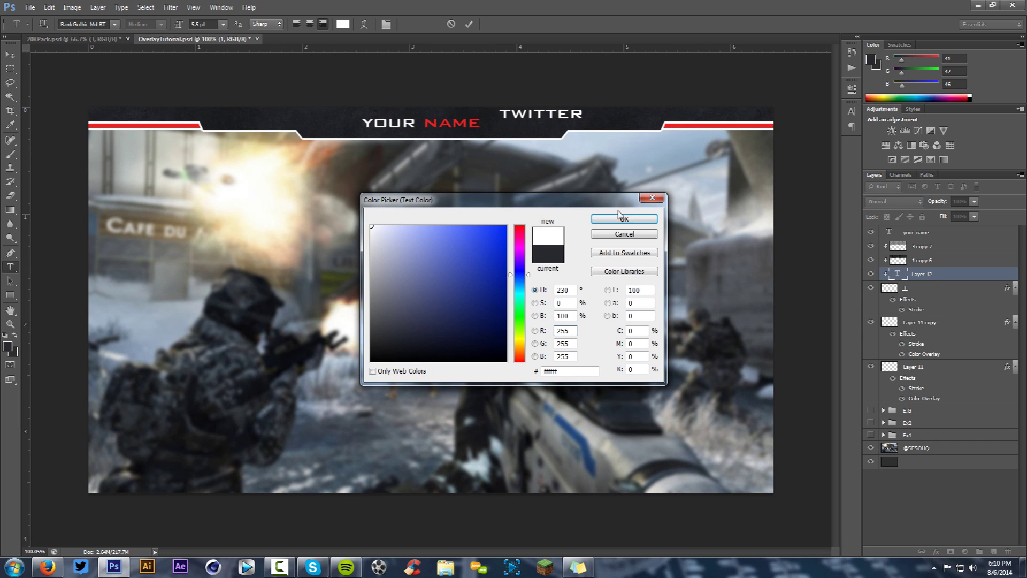
{"action": "left_click", "coordinate": [624, 219]}
{"action": "left_click", "coordinate": [210, 24]}
{"action": "key", "text": "Down"}
{"action": "key", "text": "Down"}
{"action": "key", "text": "Down"}
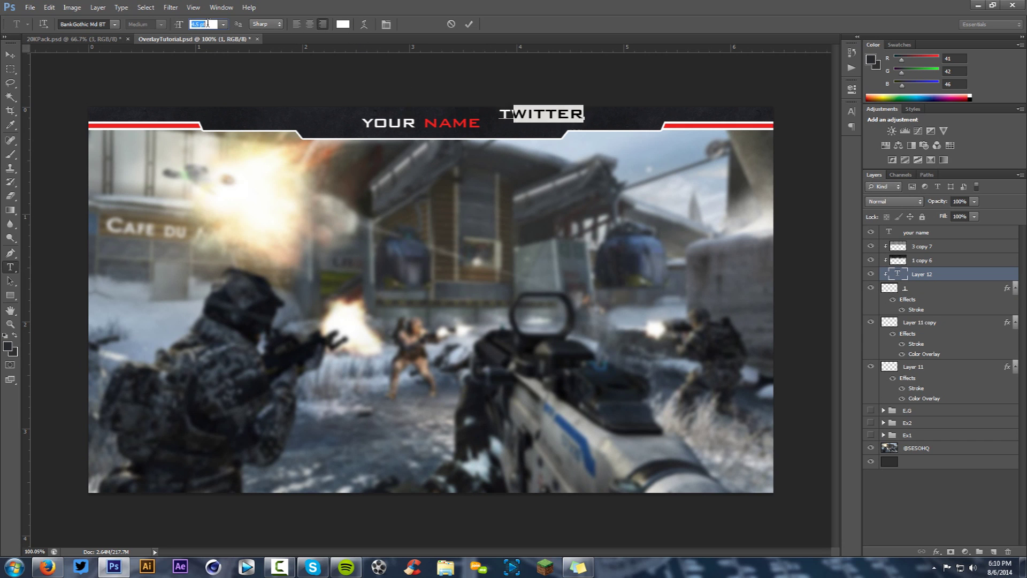
{"action": "left_click", "coordinate": [469, 23]}
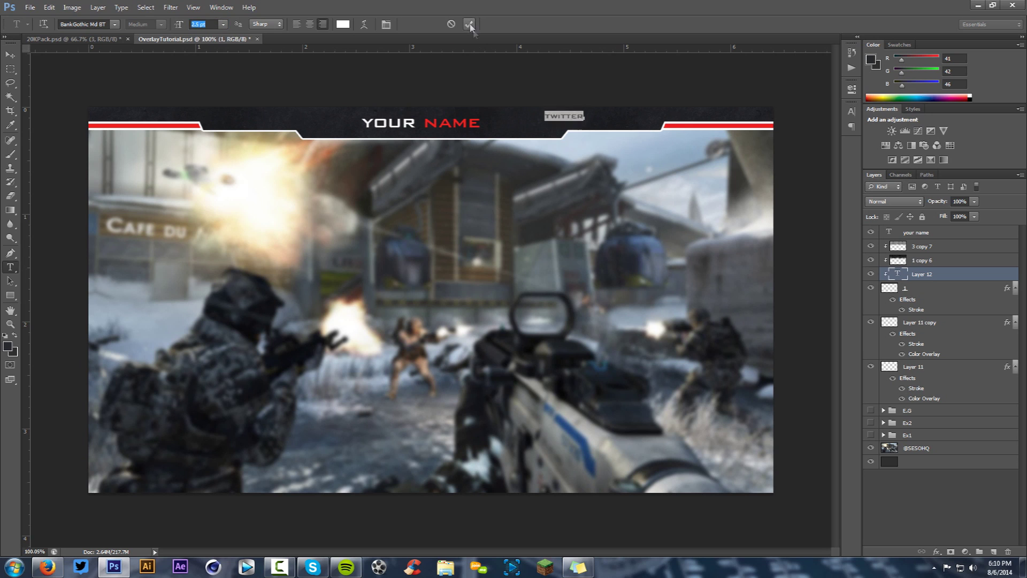
{"action": "key", "text": "v"}
{"action": "left_click_drag", "start_coordinate": [582, 123], "coordinate": [635, 124]}
{"action": "key", "text": "t"}
{"action": "left_click", "coordinate": [633, 120]}
{"action": "key", "text": "ctrl+a"}
{"action": "type", "text": "@SESOHQ"}
{"action": "left_click_drag", "start_coordinate": [602, 119], "coordinate": [591, 120]}
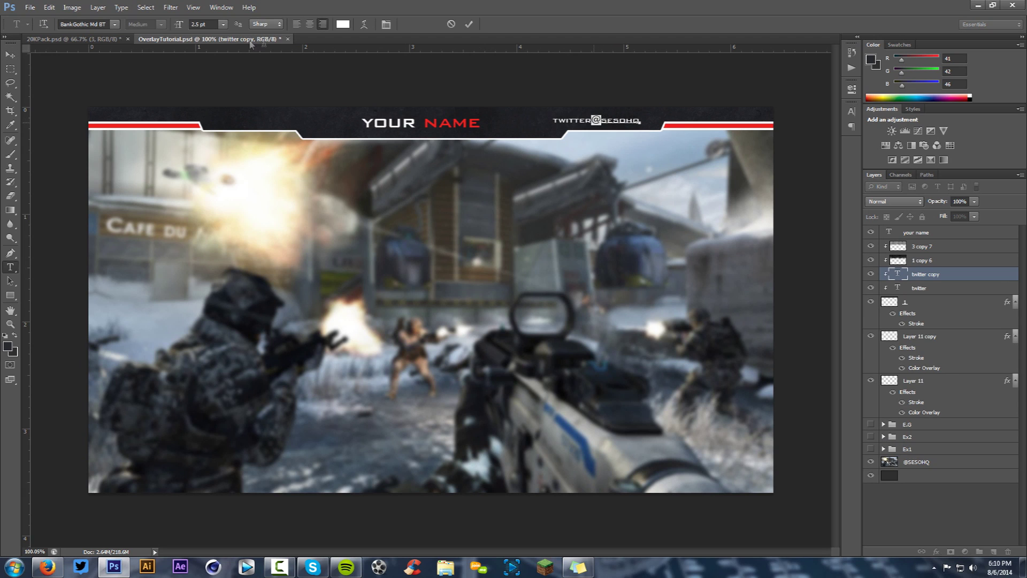
{"action": "left_click", "coordinate": [212, 24]}
{"action": "type", "text": "1.5"}
{"action": "key", "text": "Return"}
{"action": "left_click", "coordinate": [469, 24]}
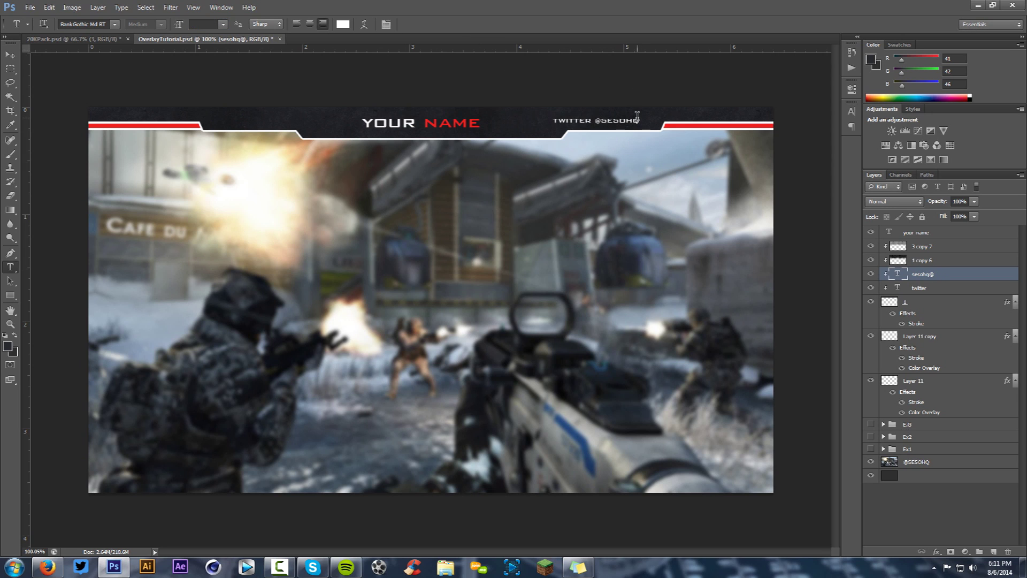
Step: Add white "FACEBOOK" text on the banner, left of the name title, and enlarge it to match the "Twitter" text
{"action": "key", "text": "v"}
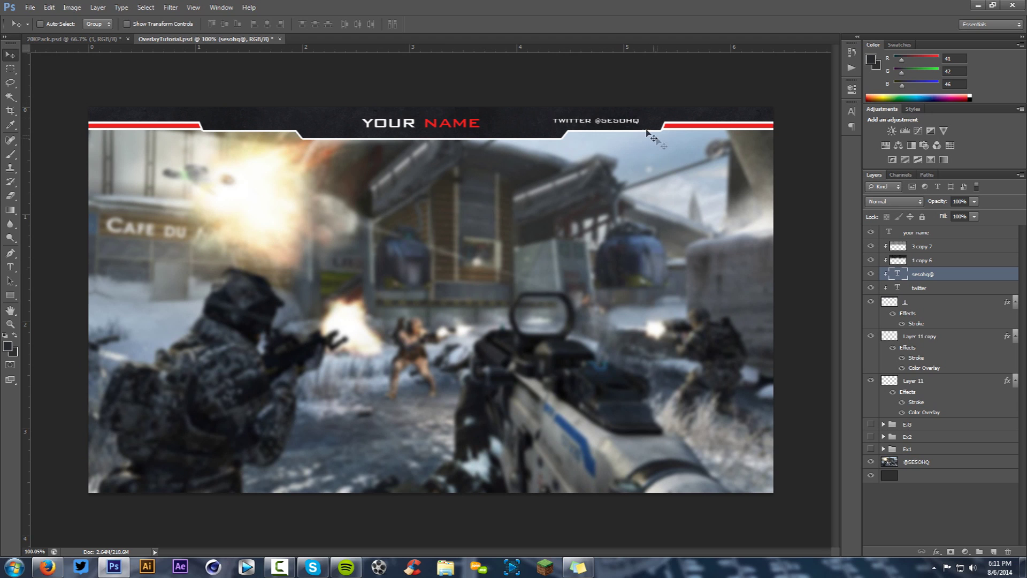
{"action": "key", "text": "t"}
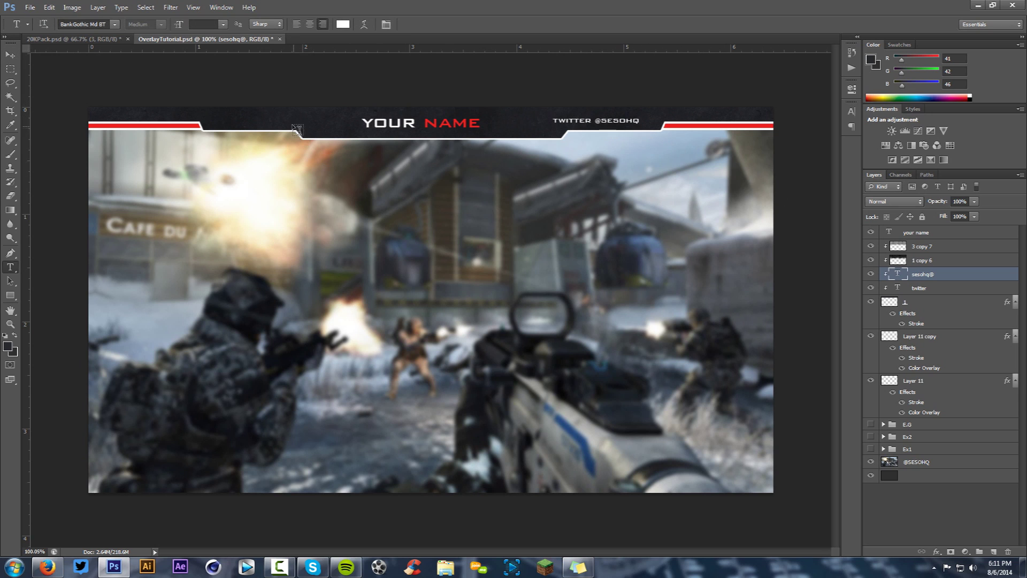
{"action": "left_click", "coordinate": [295, 128]}
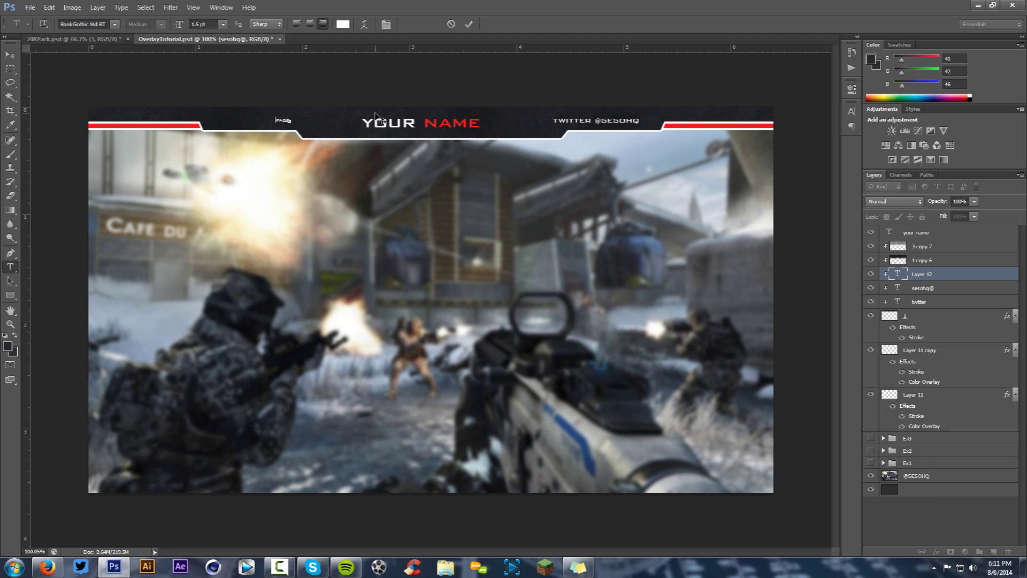
{"action": "type", "text": "FACEBOOK"}
{"action": "key", "text": "ctrl+a"}
{"action": "left_click", "coordinate": [199, 24]}
{"action": "key", "text": "Return"}
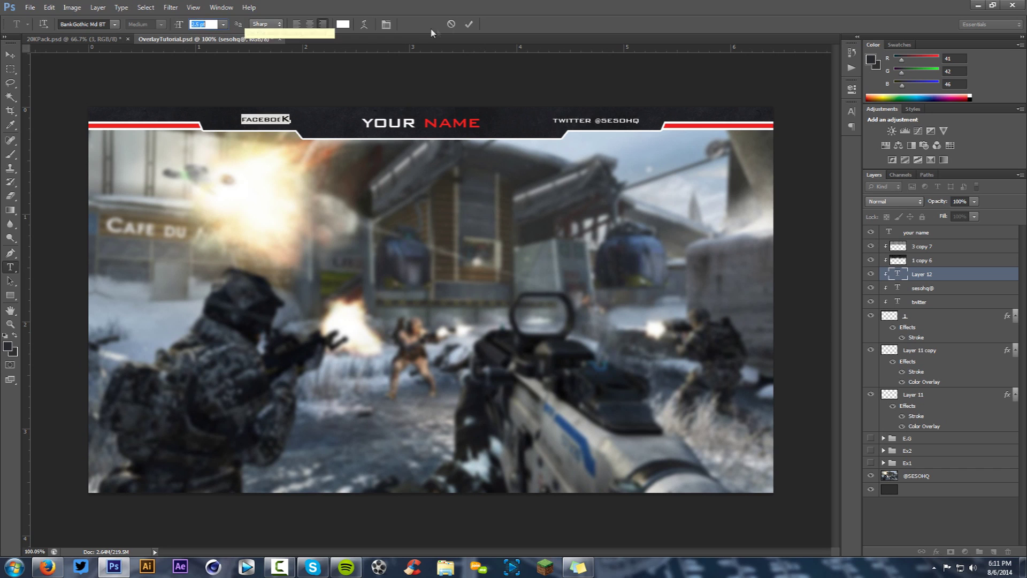
{"action": "left_click", "coordinate": [469, 24]}
{"action": "key", "text": "v"}
{"action": "left_click_drag", "start_coordinate": [351, 123], "coordinate": [322, 122]}
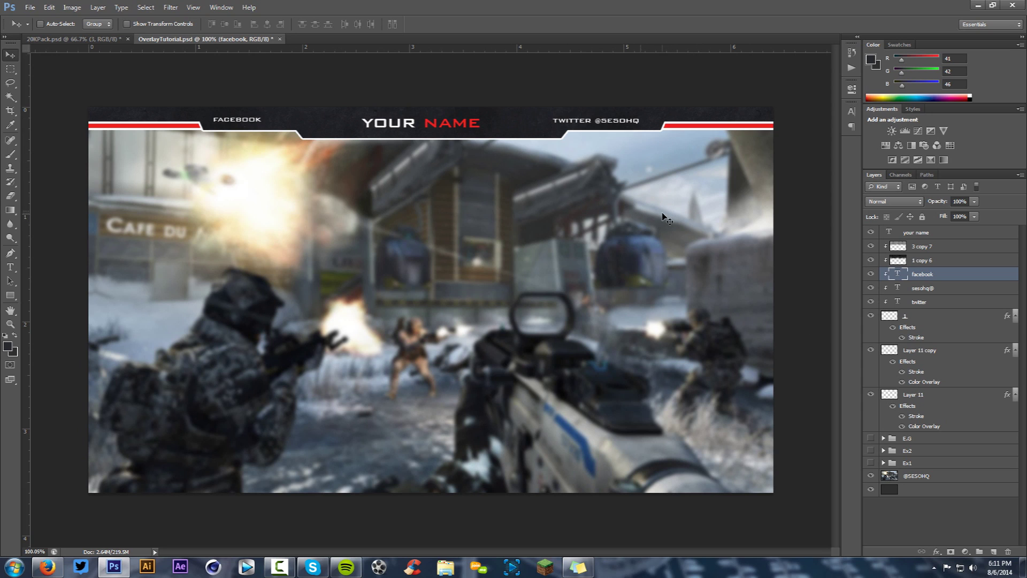
Step: Create a new layer above the name title layer and place a rectangular marquee selection in the image's upper-right area, below the banner
{"action": "left_click", "coordinate": [937, 236]}
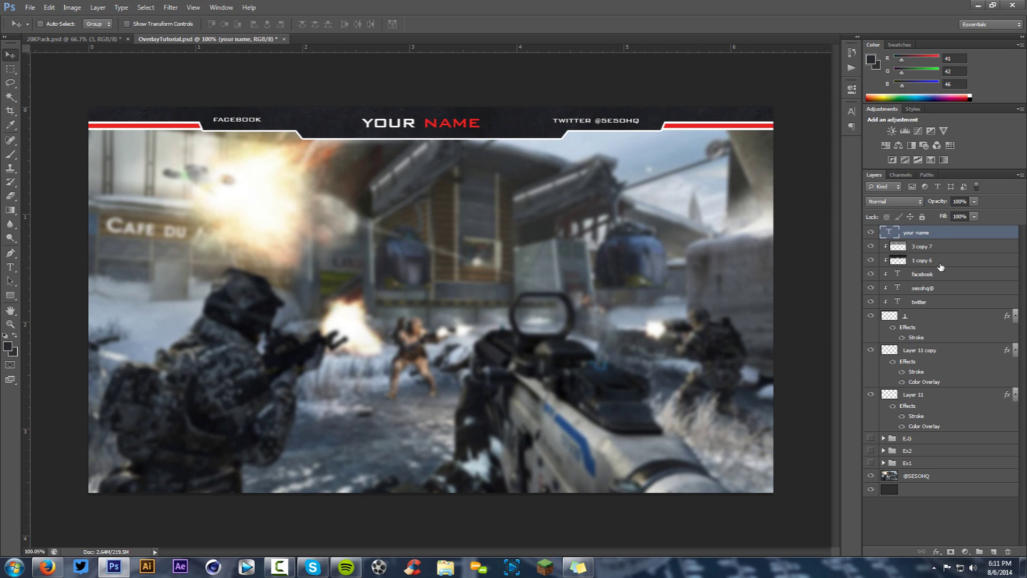
{"action": "left_click", "coordinate": [993, 551]}
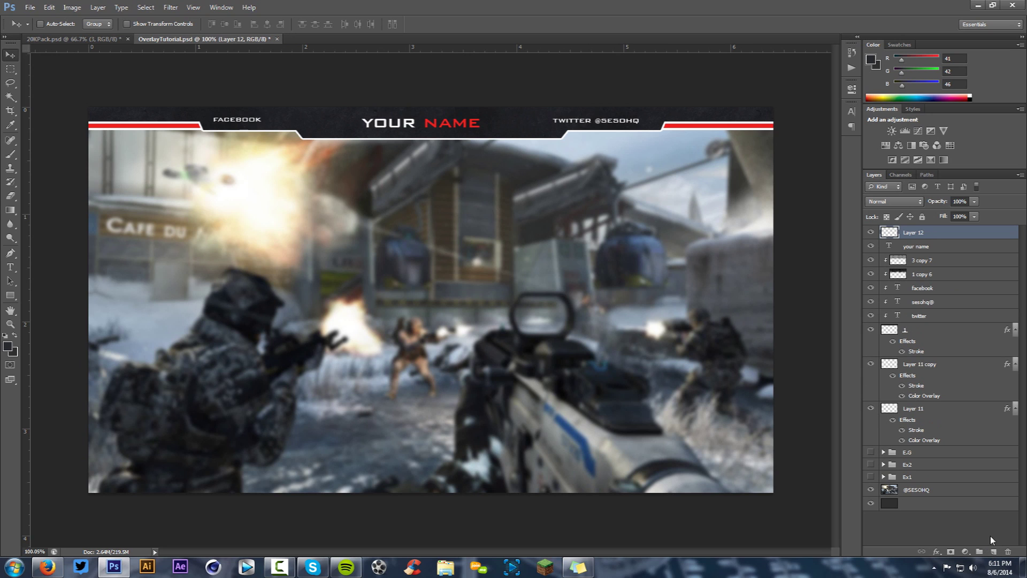
{"action": "key", "text": "m"}
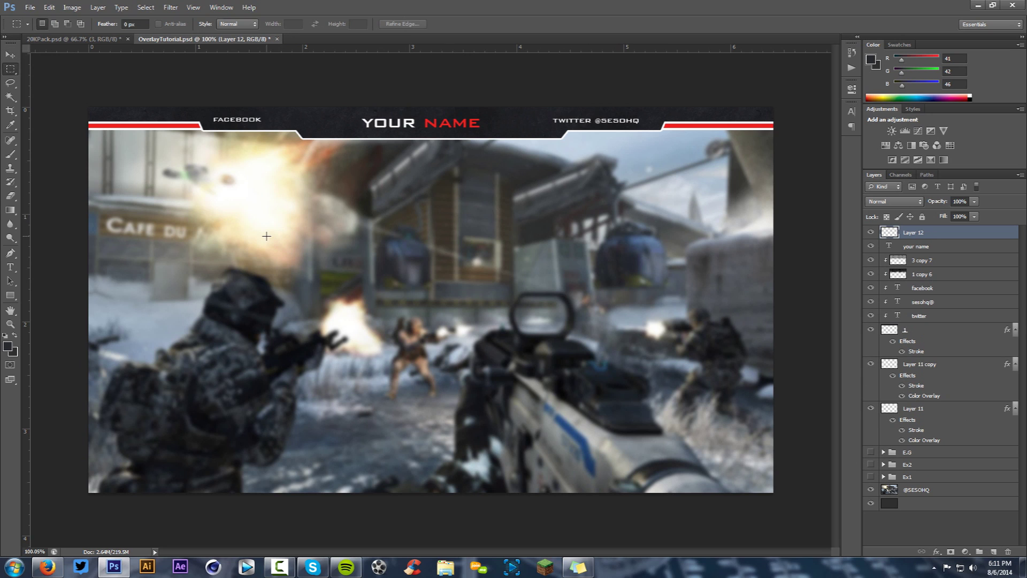
{"action": "right_click", "coordinate": [10, 74]}
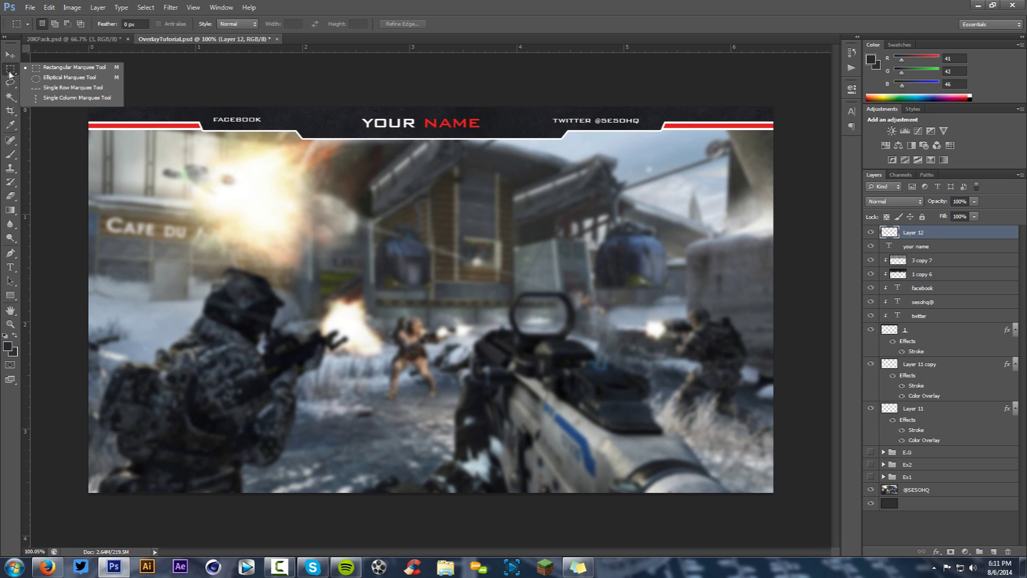
{"action": "left_click", "coordinate": [60, 68]}
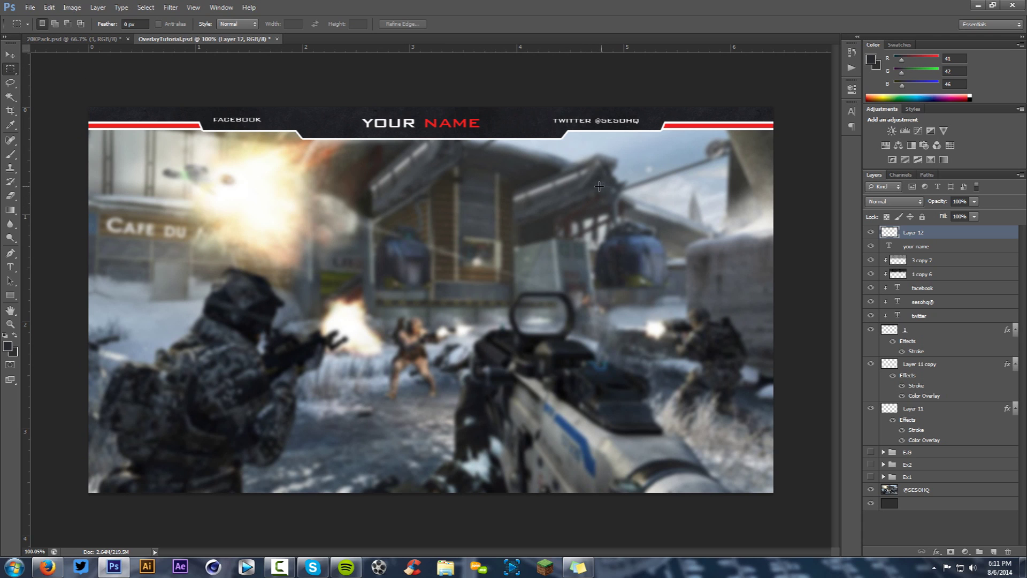
{"action": "left_click_drag", "start_coordinate": [585, 179], "coordinate": [744, 288]}
{"action": "right_click", "coordinate": [697, 214]}
{"action": "key", "text": "Escape"}
{"action": "left_click_drag", "start_coordinate": [589, 179], "coordinate": [749, 291]}
{"action": "left_click", "coordinate": [427, 262]}
{"action": "key", "text": "ctrl+shift+d"}
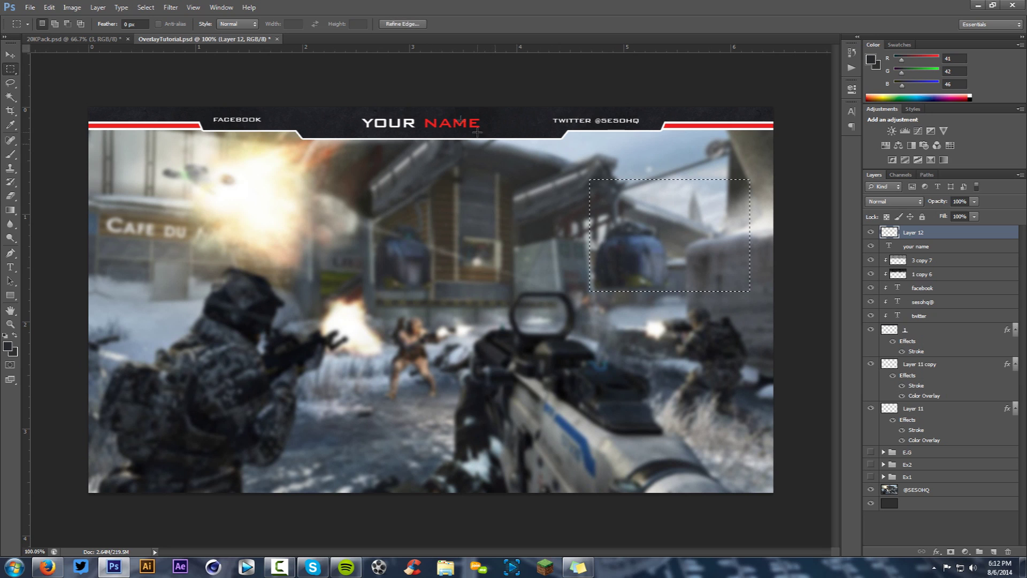
{"action": "left_click_drag", "start_coordinate": [655, 232], "coordinate": [664, 203]}
Step: Stroke the selection with a centered 4 px line in the red sampled from the banner strip, and deselect
{"action": "right_click", "coordinate": [475, 206]}
{"action": "left_click", "coordinate": [521, 370]}
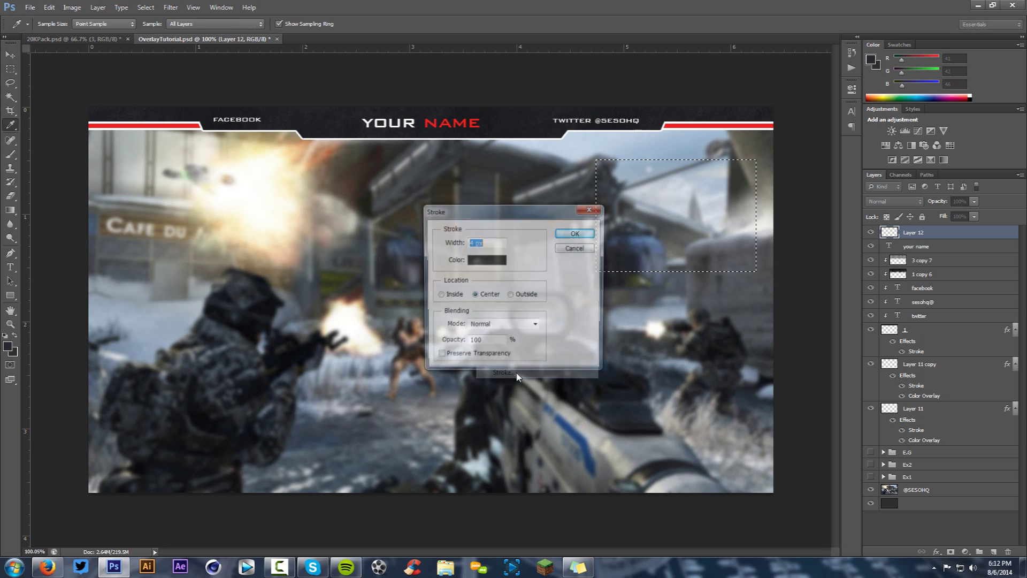
{"action": "mouse_move", "coordinate": [471, 210]}
{"action": "left_mouse_down"}
{"action": "mouse_move", "coordinate": [320, 226]}
{"action": "mouse_move", "coordinate": [345, 200]}
{"action": "left_mouse_up"}
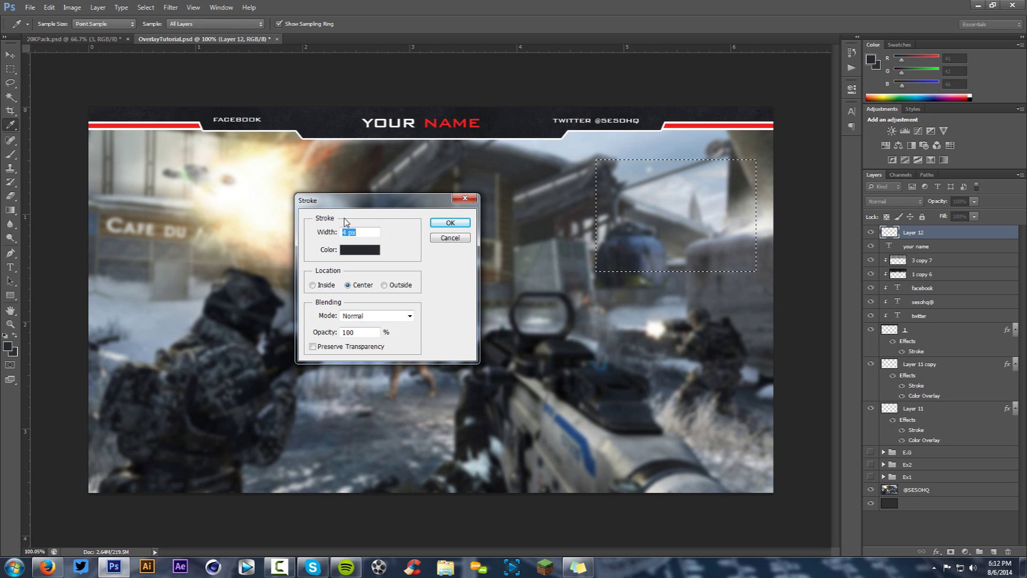
{"action": "left_click", "coordinate": [361, 252]}
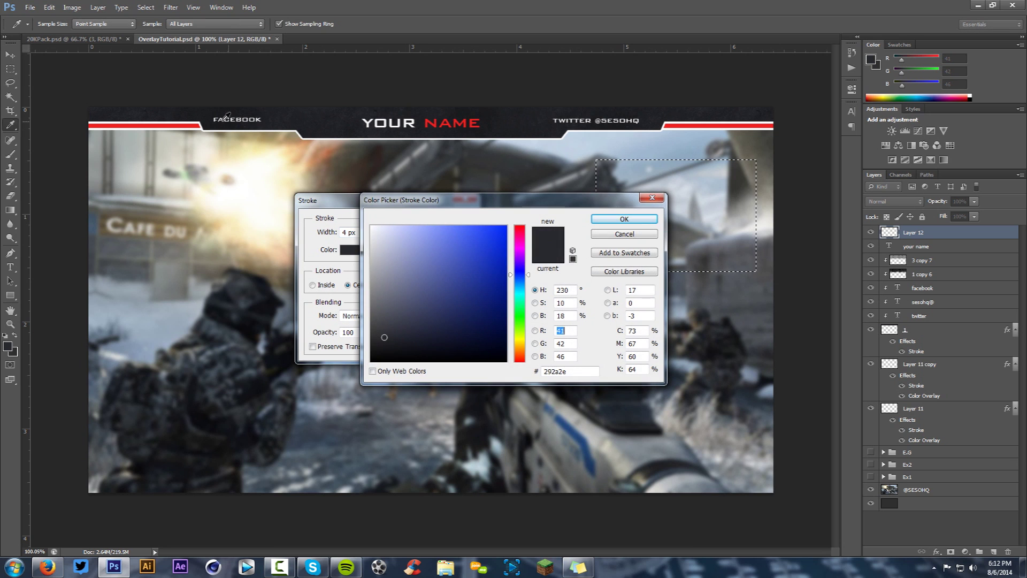
{"action": "left_click", "coordinate": [184, 125]}
{"action": "left_click", "coordinate": [624, 219]}
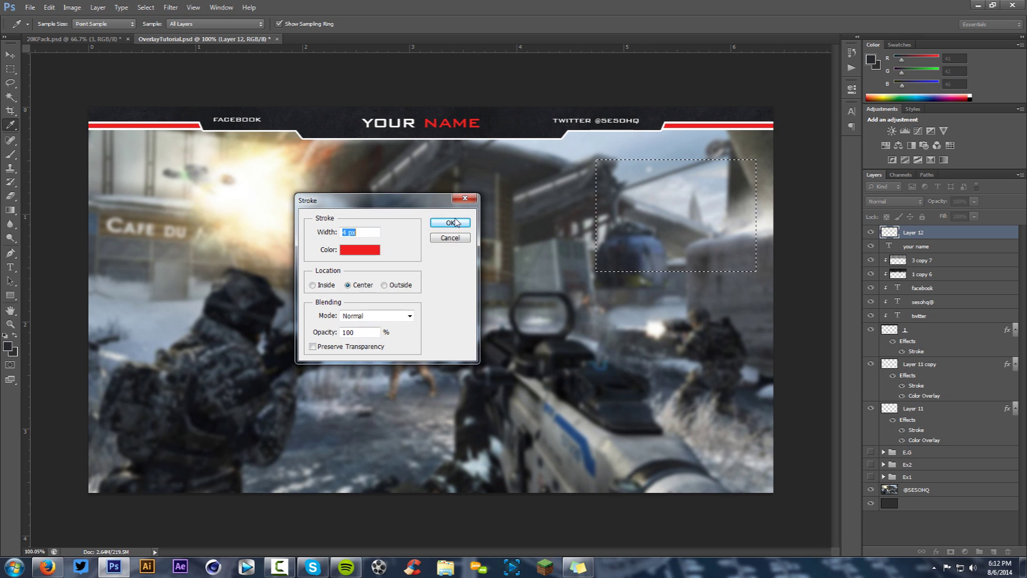
{"action": "left_click", "coordinate": [449, 224]}
{"action": "right_click", "coordinate": [560, 186]}
{"action": "left_click", "coordinate": [575, 195]}
Step: Draw a closed path for a tab with a slanted left end, hanging below the red frame and flush with its right side
{"action": "left_click_drag", "start_coordinate": [661, 276], "coordinate": [546, 269]}
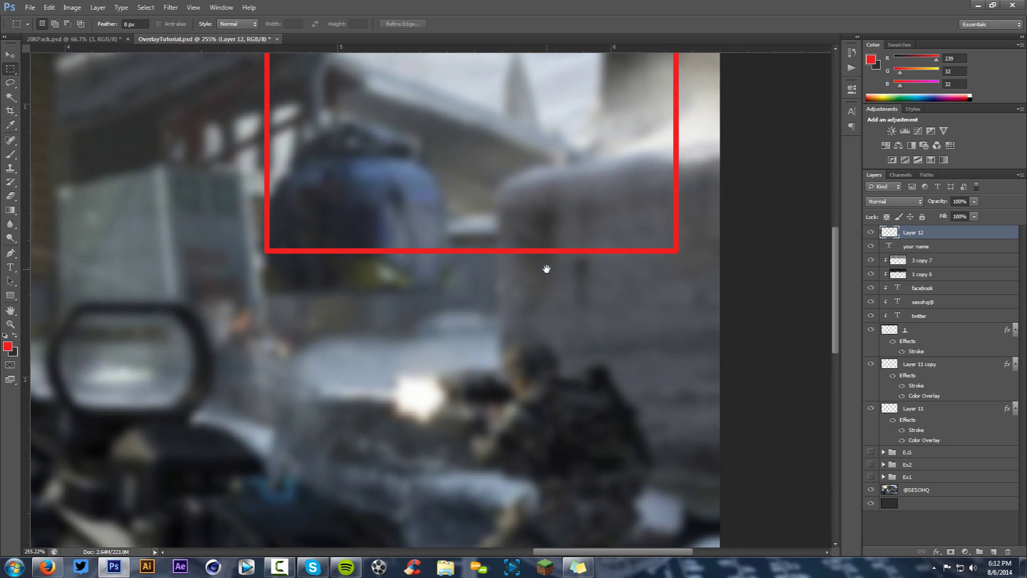
{"action": "key", "text": "p"}
{"action": "left_click", "coordinate": [347, 250]}
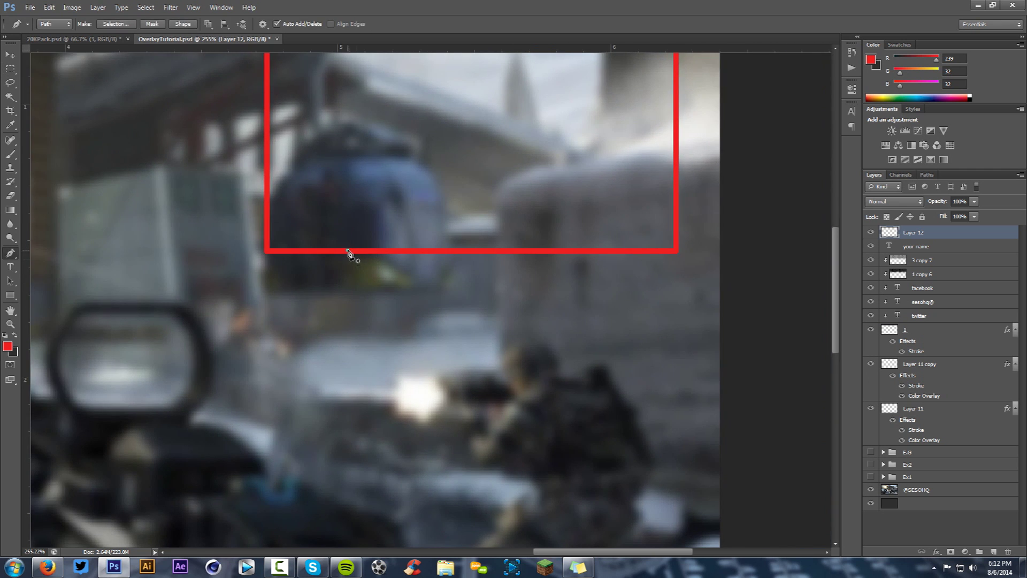
{"action": "left_click", "coordinate": [374, 280]}
{"action": "left_click", "coordinate": [682, 279]}
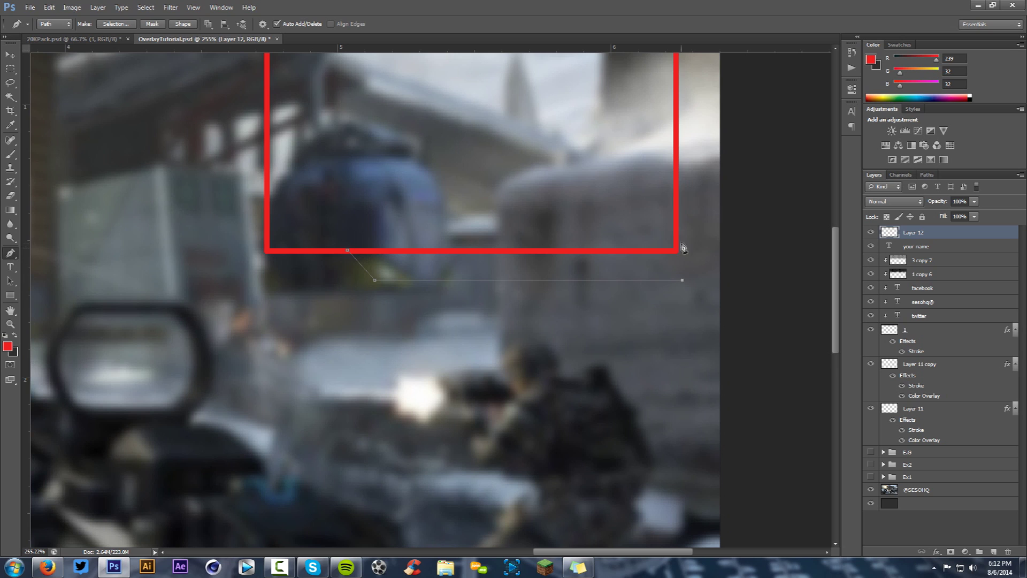
{"action": "left_click", "coordinate": [682, 203]}
{"action": "key", "text": "Left"}
{"action": "key", "text": "Left"}
{"action": "left_click", "coordinate": [677, 214]}
Step: Fill the tab path with the frame's red (#ef2020) at 100% opacity and delete the path
{"action": "right_click", "coordinate": [362, 255]}
{"action": "left_click", "coordinate": [392, 318]}
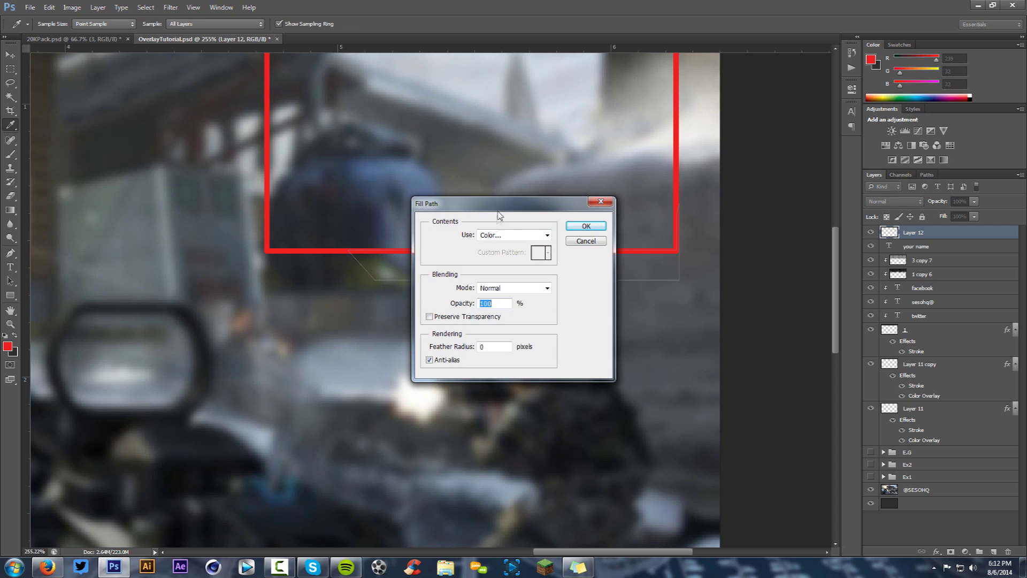
{"action": "left_click", "coordinate": [505, 235]}
{"action": "left_click", "coordinate": [487, 263]}
{"action": "left_click", "coordinate": [676, 230]}
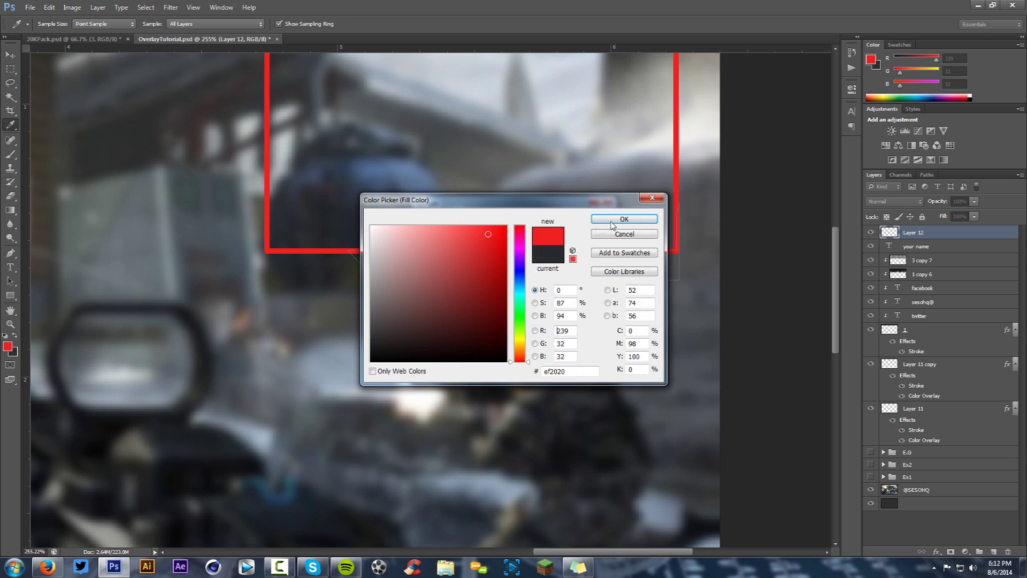
{"action": "left_click", "coordinate": [612, 222]}
{"action": "key", "text": "Return"}
{"action": "right_click", "coordinate": [611, 223]}
{"action": "left_click", "coordinate": [642, 237]}
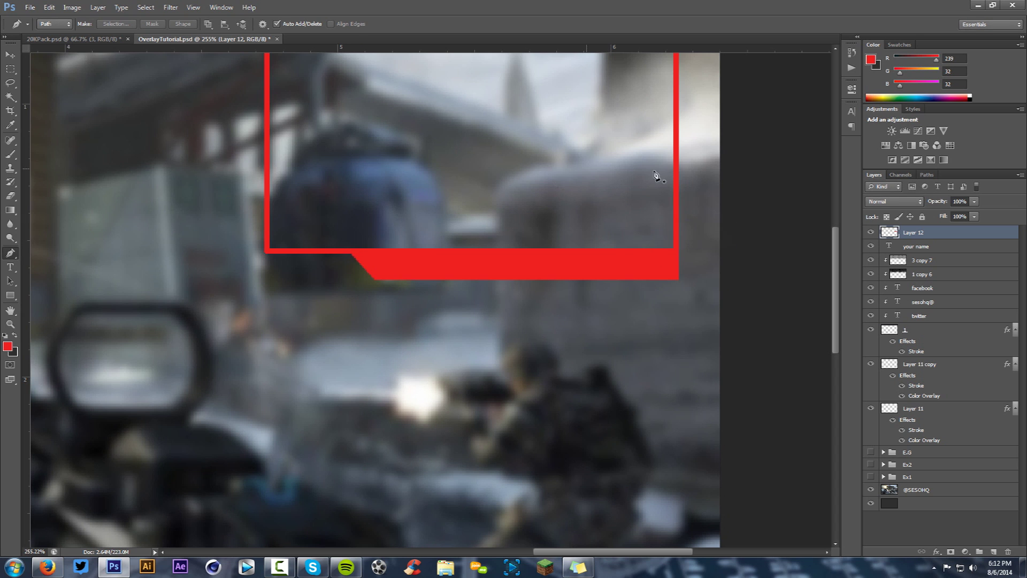
{"action": "scroll", "coordinate": [577, 278], "scroll_direction": "down", "scroll_amount": 3}
{"action": "scroll", "coordinate": [577, 278], "scroll_direction": "down", "scroll_amount": 2}
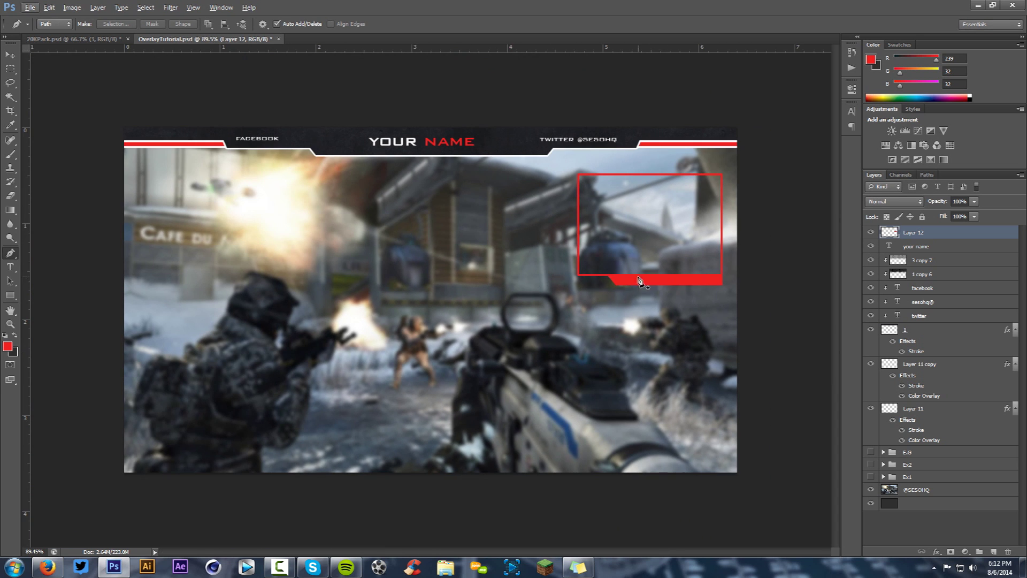
{"action": "key", "text": "v"}
{"action": "key", "text": "Escape"}
{"action": "key", "text": "Escape"}
{"action": "key", "text": "v"}
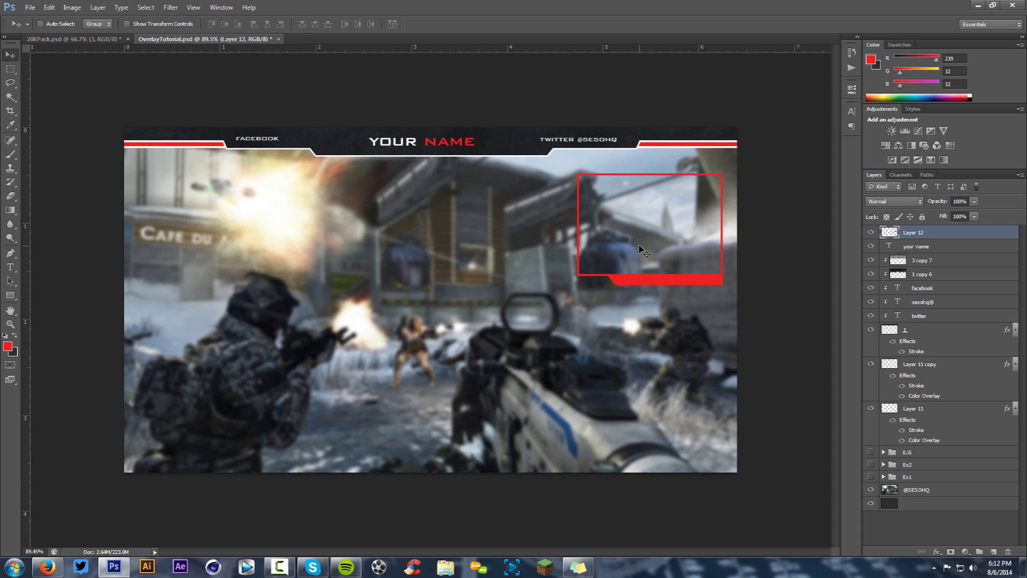